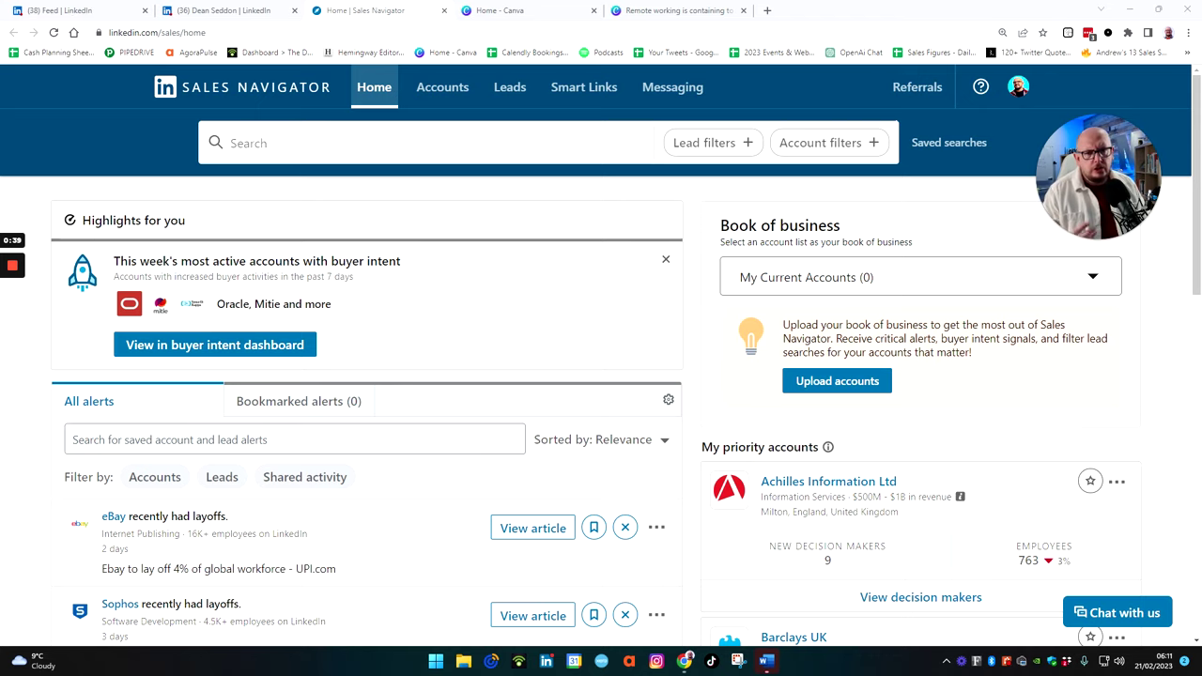
- Switch to the Canva remote-working deck and scroll to Page 2's '50% of buyers' statistic
{"action": "left_click", "coordinate": [704, 12]}
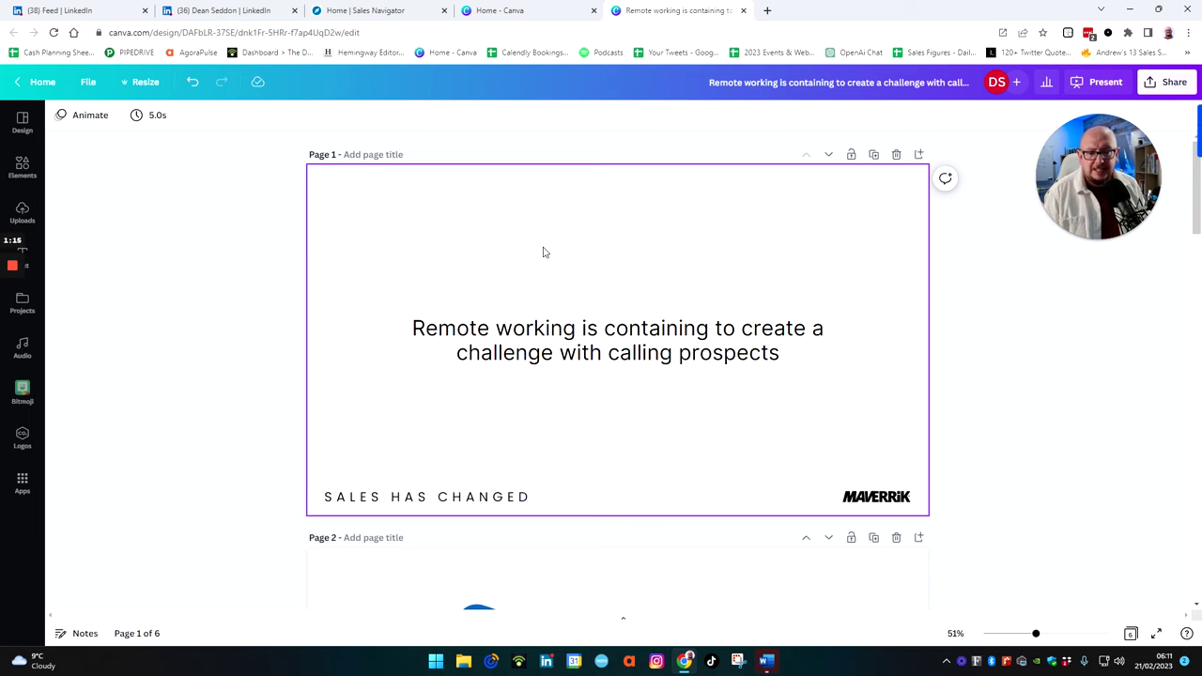
{"action": "scroll", "coordinate": [543, 251], "scroll_direction": "down", "scroll_amount": 2}
{"action": "scroll", "coordinate": [543, 251], "scroll_direction": "down", "scroll_amount": 3}
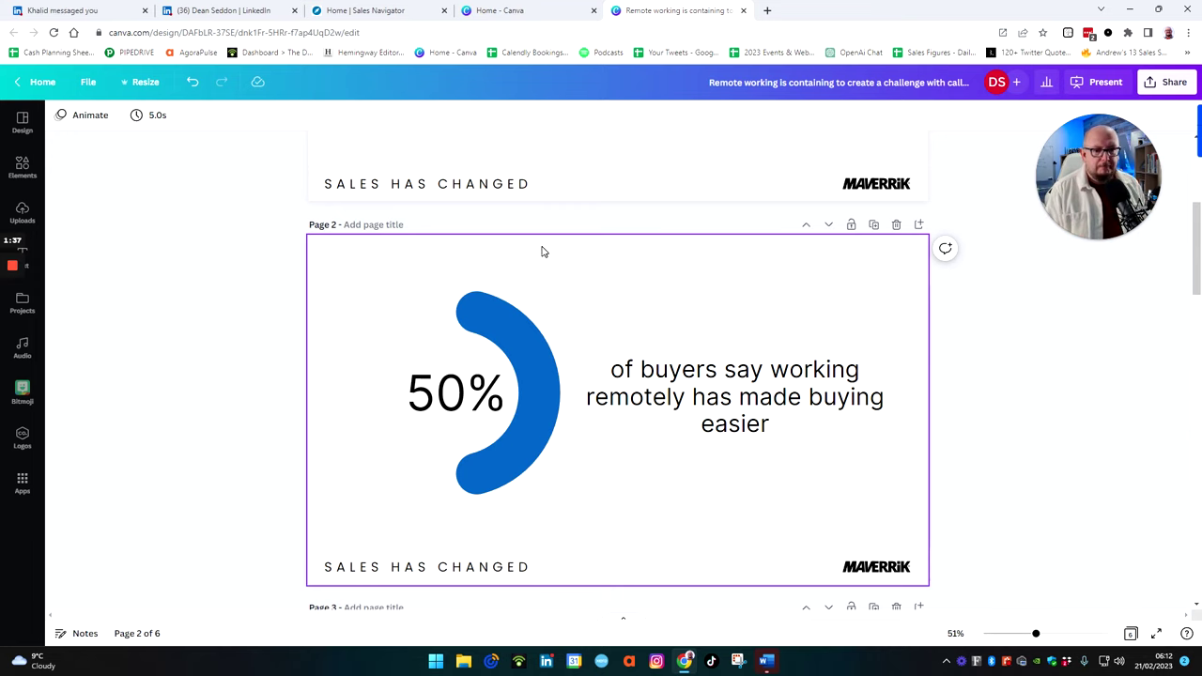
- Scroll the deck past Page 3 to Page 4, the 70% rise in global sales outreach
{"action": "scroll", "coordinate": [568, 257], "scroll_direction": "down", "scroll_amount": 1}
{"action": "scroll", "coordinate": [569, 256], "scroll_direction": "down", "scroll_amount": 4}
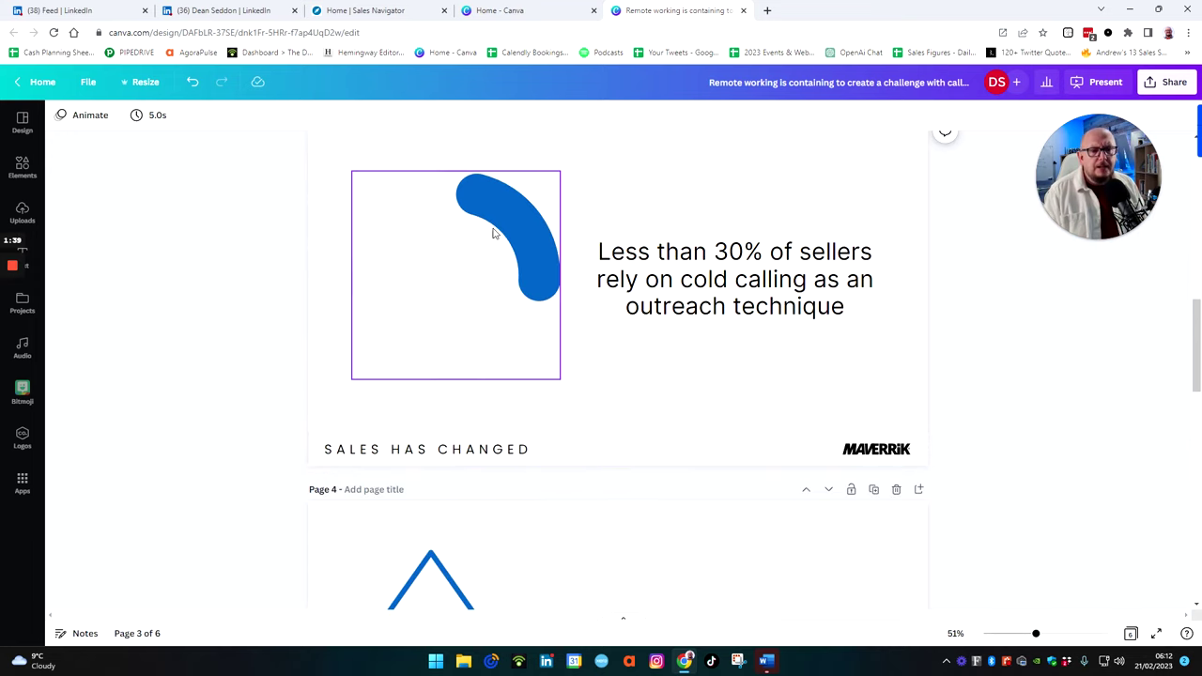
{"action": "scroll", "coordinate": [611, 301], "scroll_direction": "up", "scroll_amount": 1}
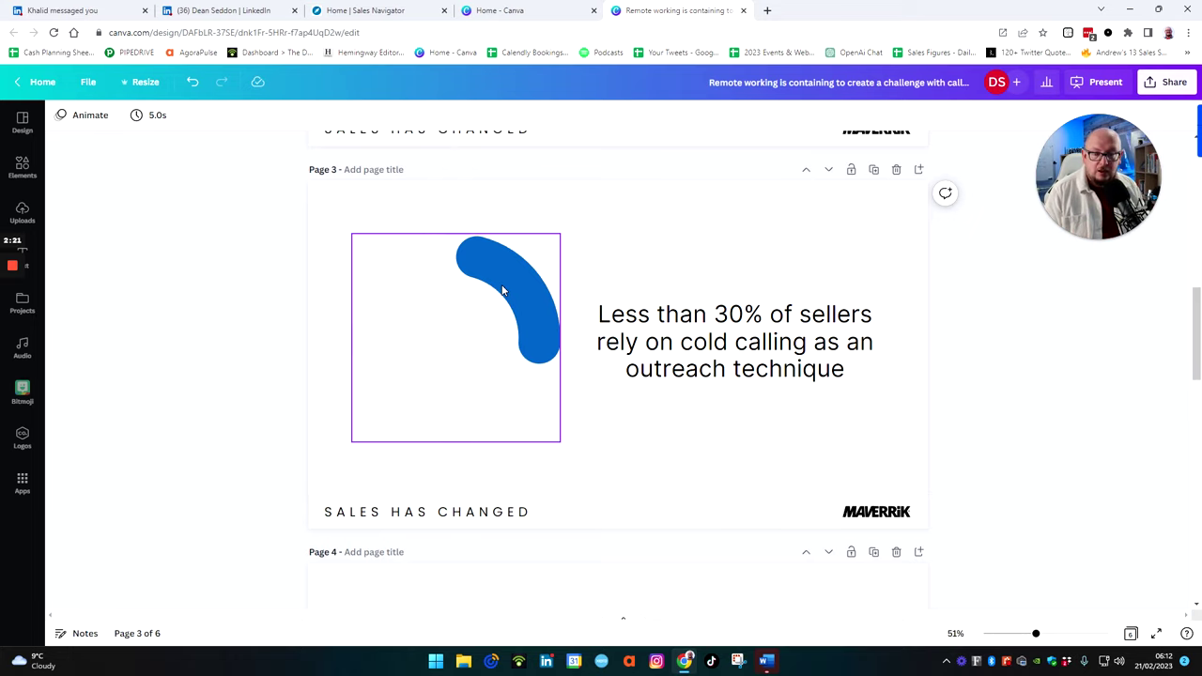
{"action": "scroll", "coordinate": [502, 291], "scroll_direction": "down", "scroll_amount": 4}
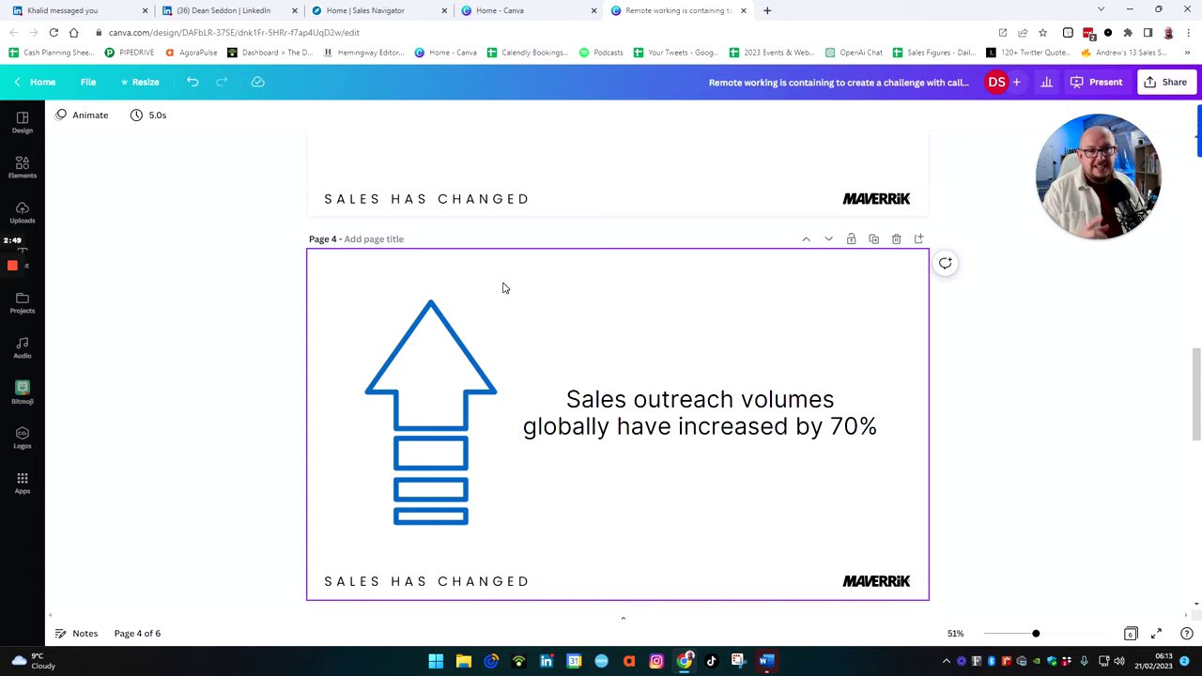
- Scroll through Page 5 to the final Page 6 on the more challenging sales environment
{"action": "scroll", "coordinate": [569, 246], "scroll_direction": "down", "scroll_amount": 5}
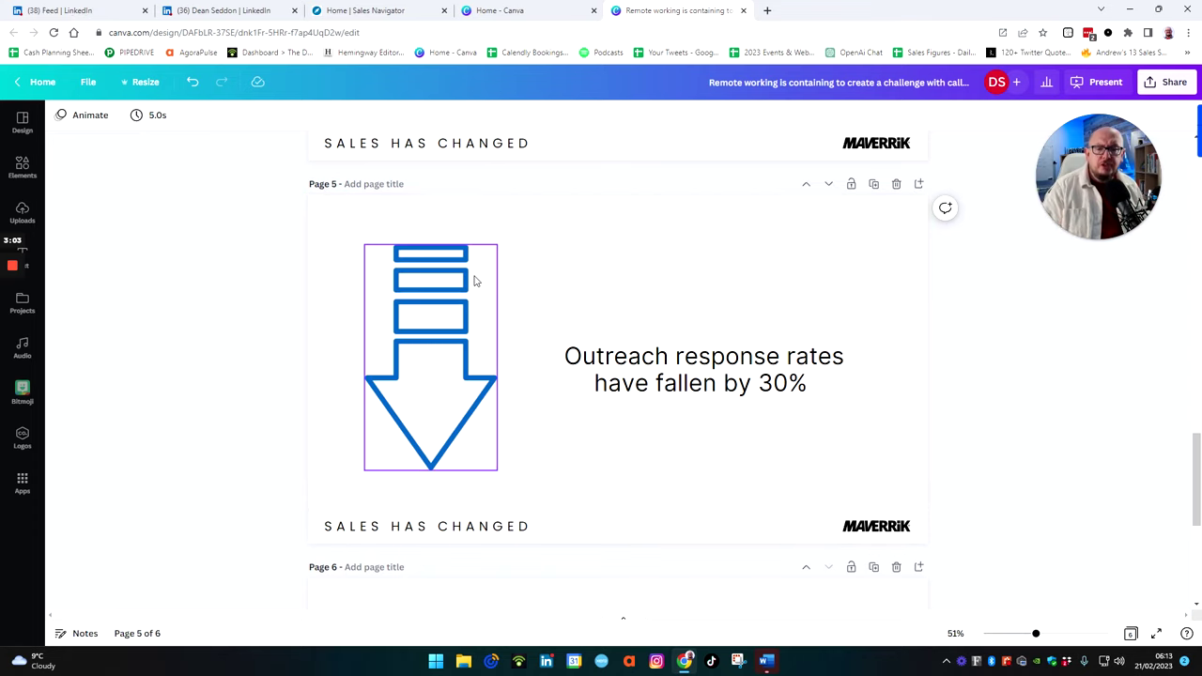
{"action": "scroll", "coordinate": [492, 274], "scroll_direction": "down", "scroll_amount": 5}
{"action": "scroll", "coordinate": [493, 277], "scroll_direction": "down", "scroll_amount": 2}
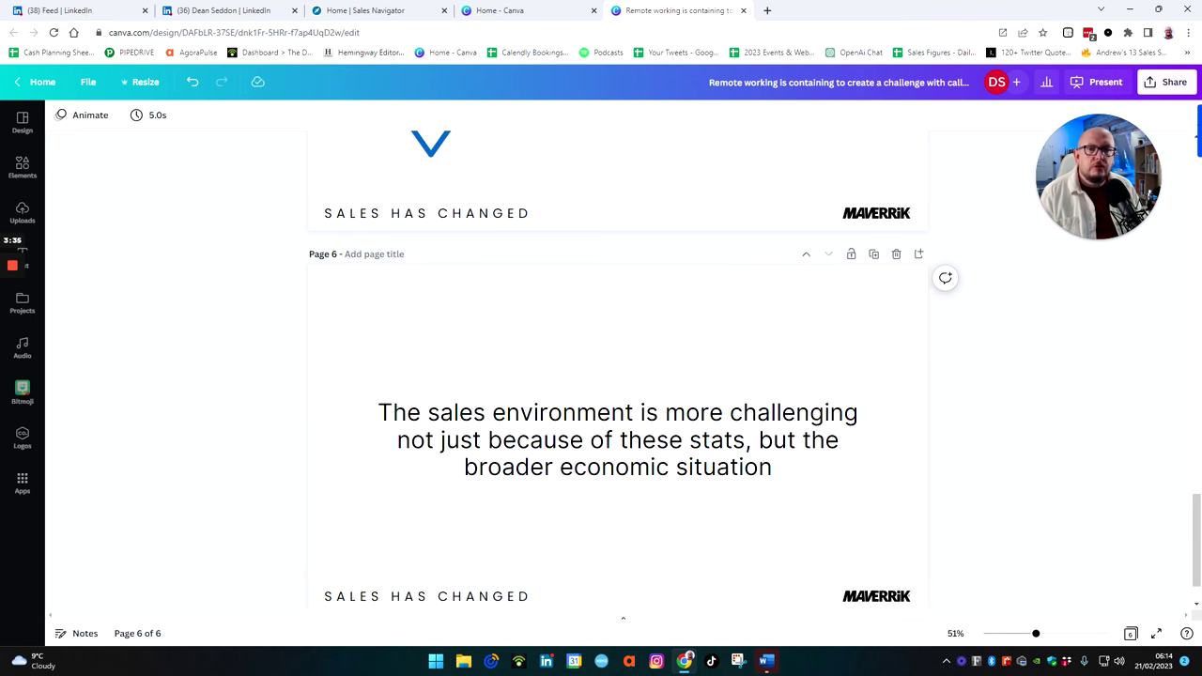
- Go back to the 'Home | Sales Navigator' tab with buyer-intent highlights and priority accounts
{"action": "left_click", "coordinate": [395, 32]}
{"action": "left_click", "coordinate": [392, 18]}
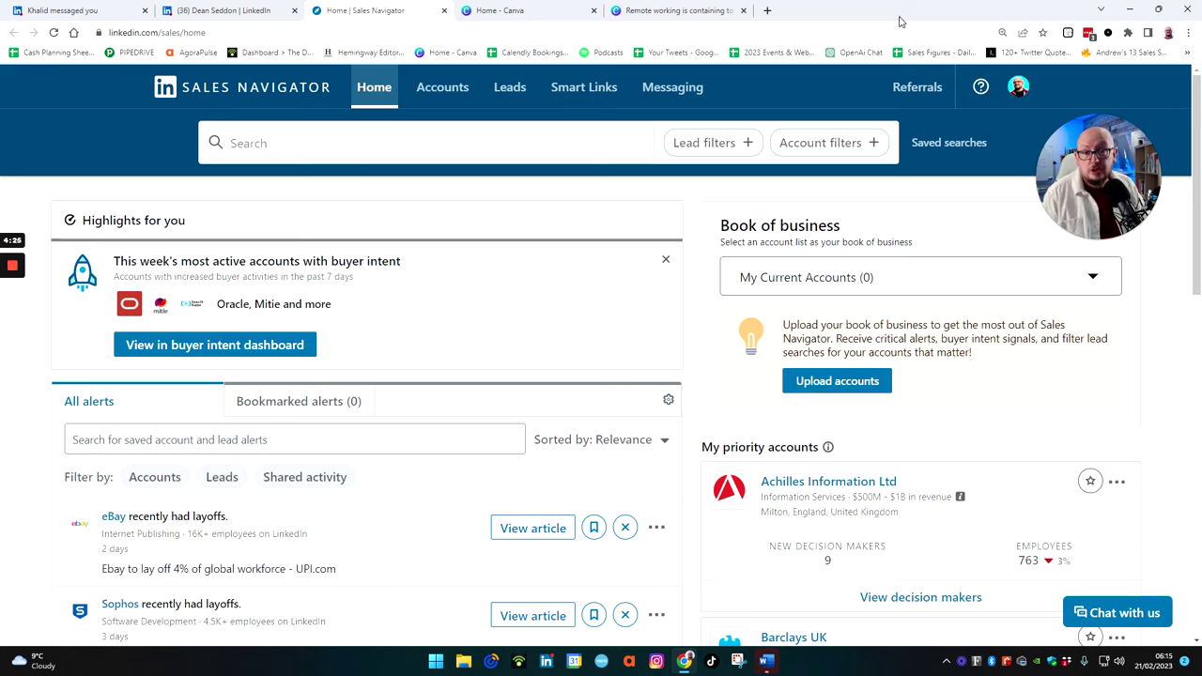
- Open another Chrome profile's Sales Navigator home featuring the Dubai Audience persona
{"action": "left_click", "coordinate": [1167, 32]}
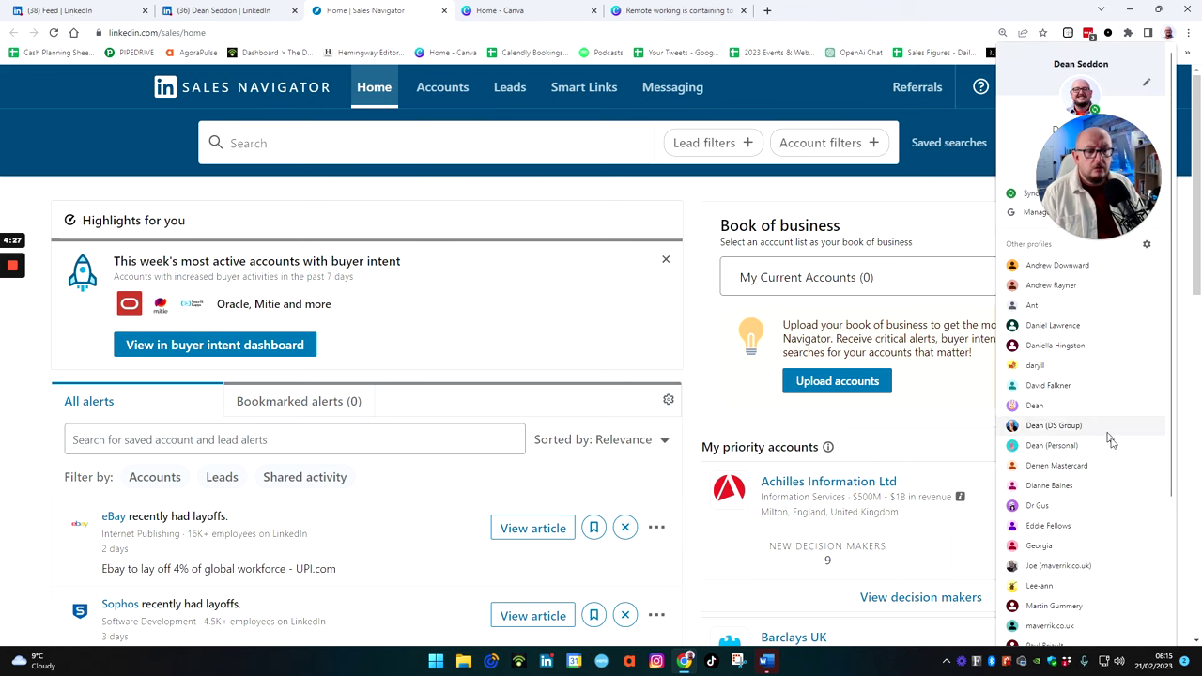
{"action": "scroll", "coordinate": [1110, 441], "scroll_direction": "down", "scroll_amount": 3}
{"action": "scroll", "coordinate": [1073, 427], "scroll_direction": "up", "scroll_amount": 2}
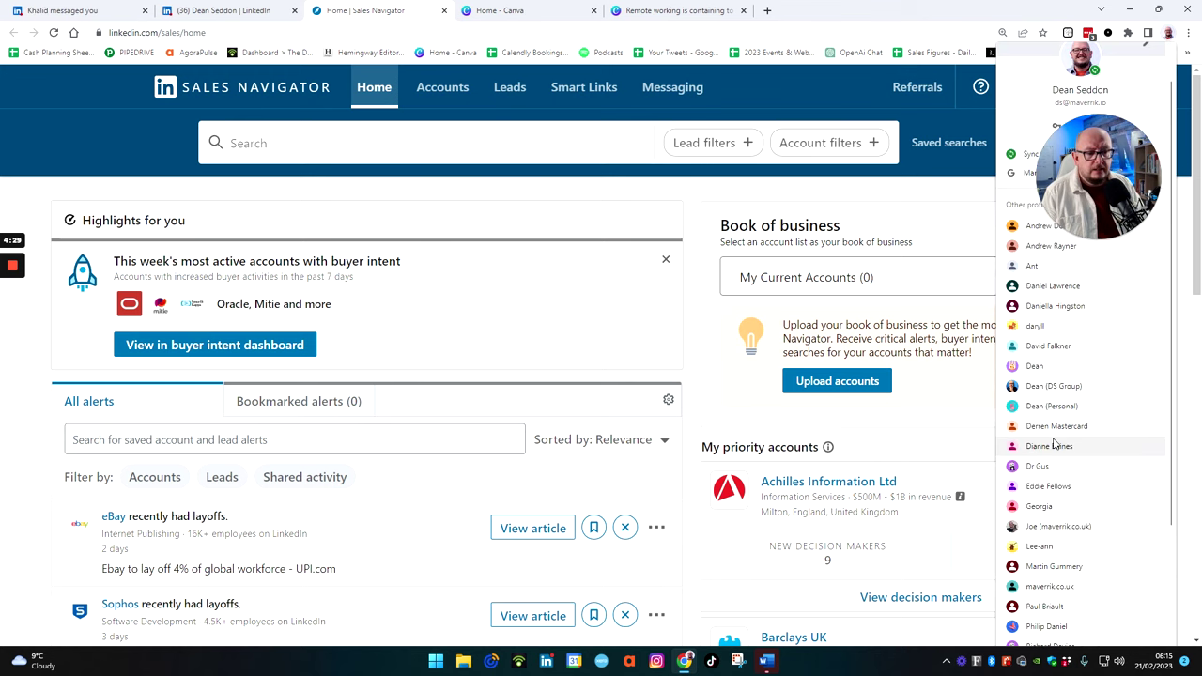
{"action": "scroll", "coordinate": [1053, 443], "scroll_direction": "down", "scroll_amount": 3}
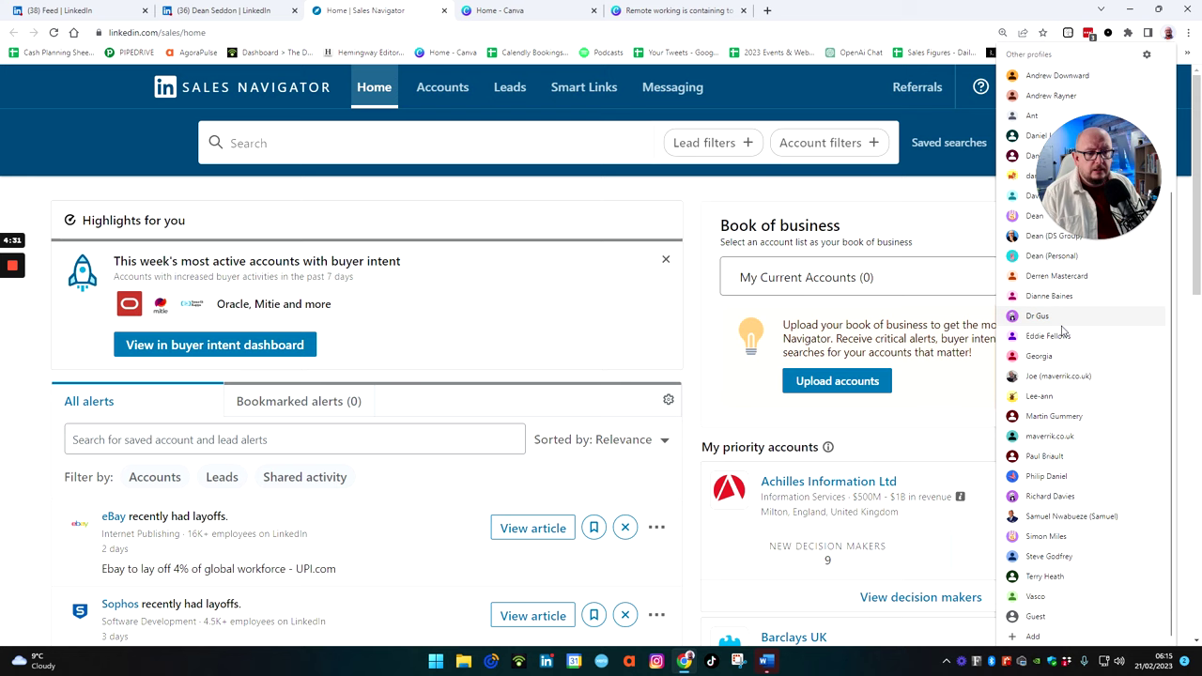
{"action": "scroll", "coordinate": [1053, 359], "scroll_direction": "up", "scroll_amount": 2}
{"action": "scroll", "coordinate": [1053, 361], "scroll_direction": "down", "scroll_amount": 2}
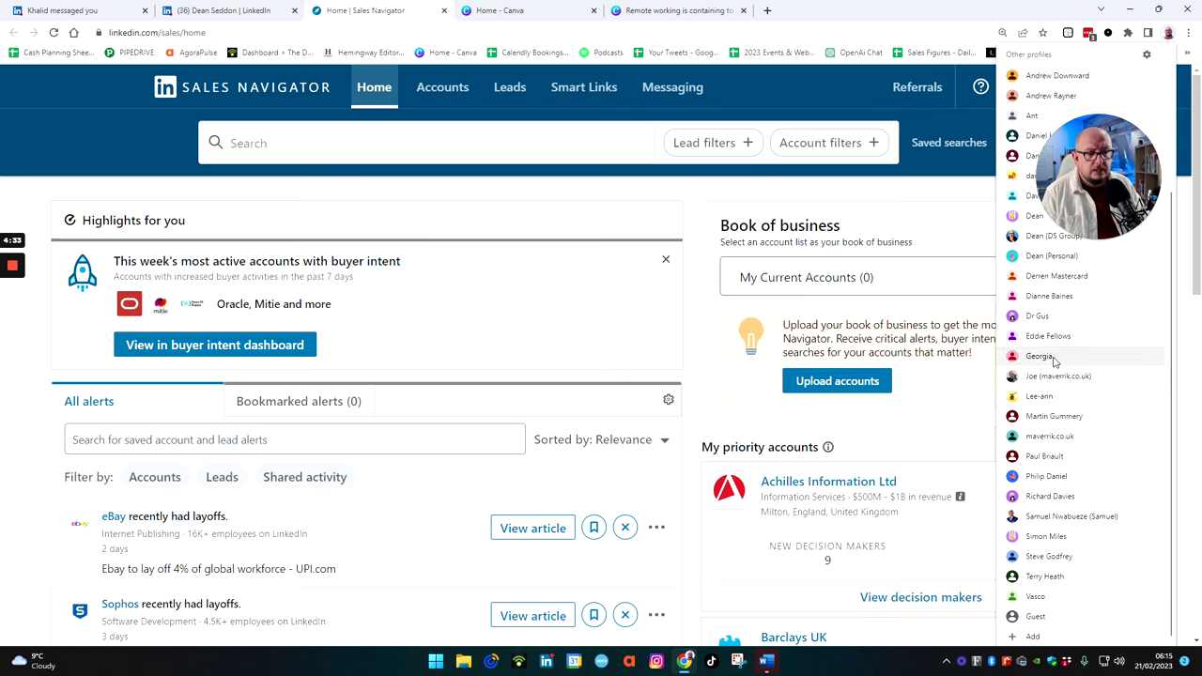
{"action": "scroll", "coordinate": [1051, 361], "scroll_direction": "up", "scroll_amount": 2}
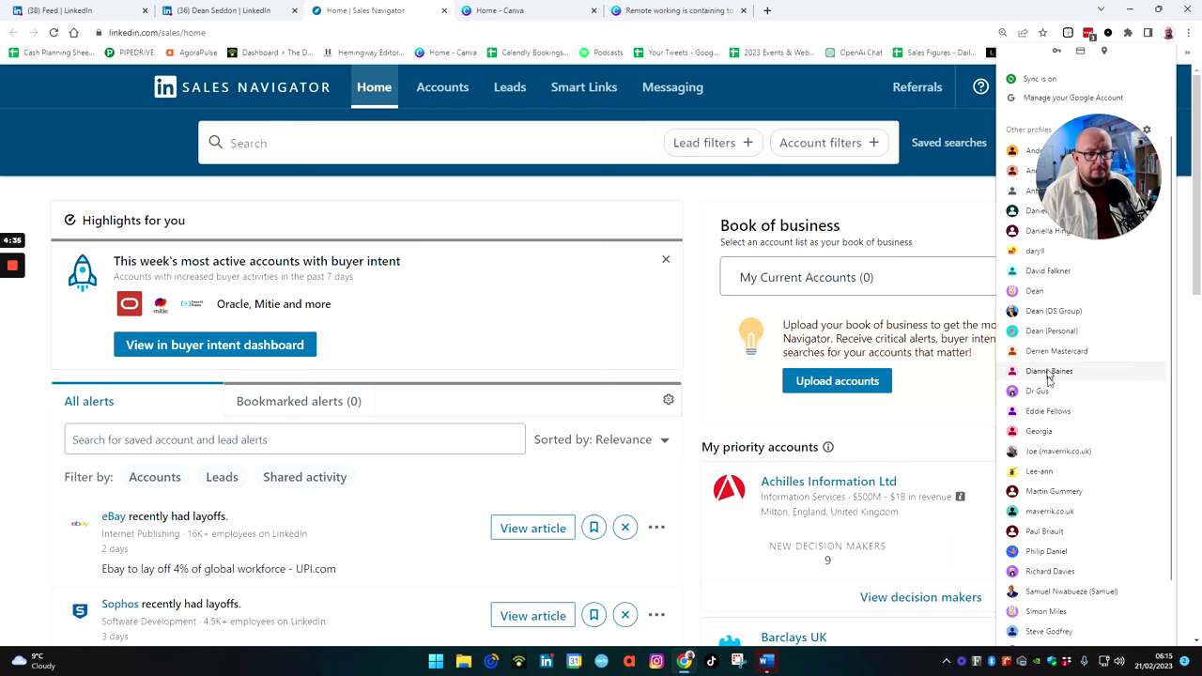
{"action": "left_click", "coordinate": [1044, 431]}
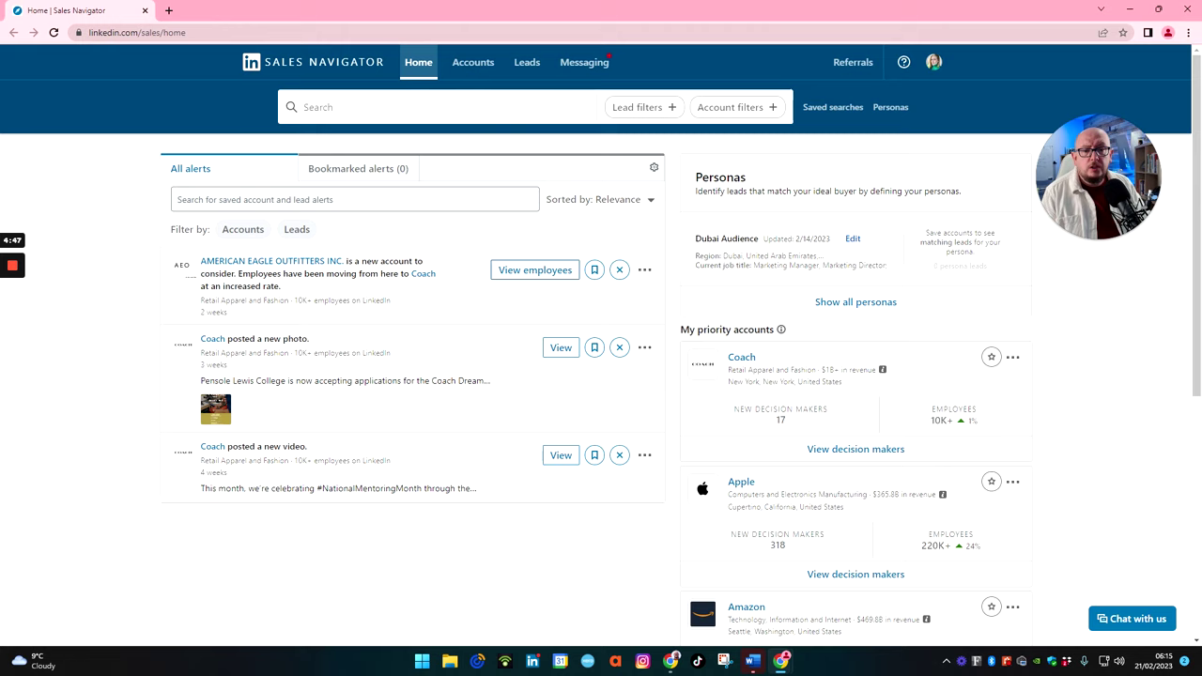
- Highlight the Personas heading, then restore the window to reveal the original account's home page
{"action": "left_click_drag", "start_coordinate": [694, 174], "coordinate": [972, 198]}
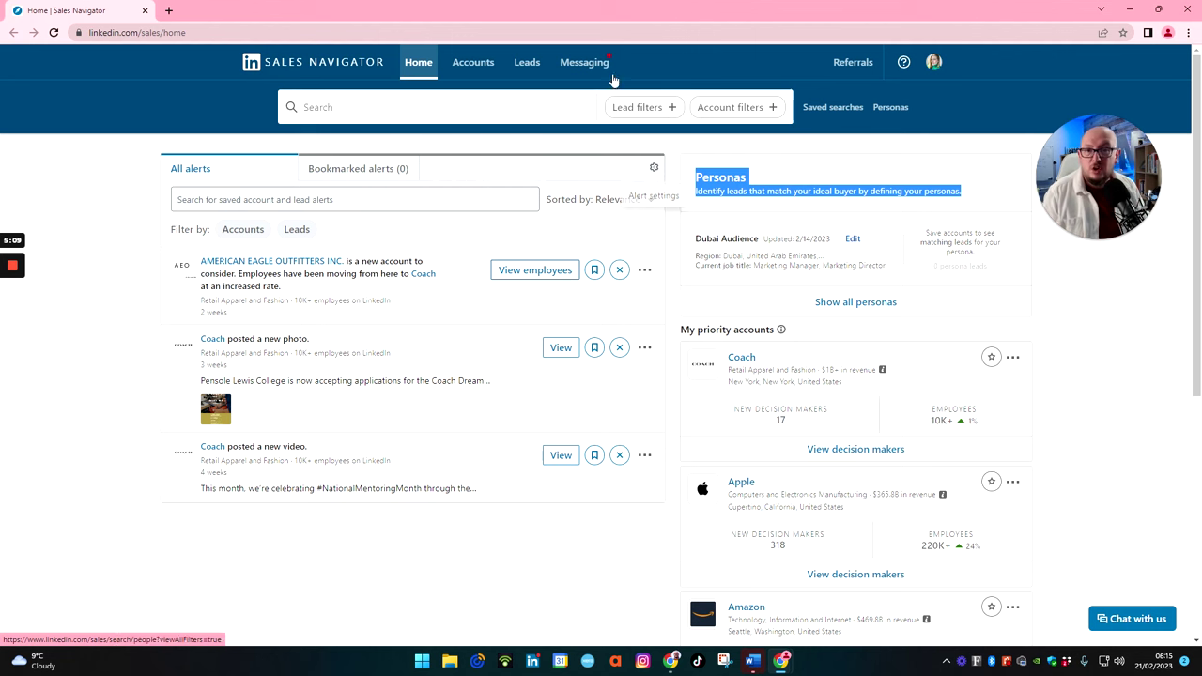
{"action": "double_click", "coordinate": [619, 19]}
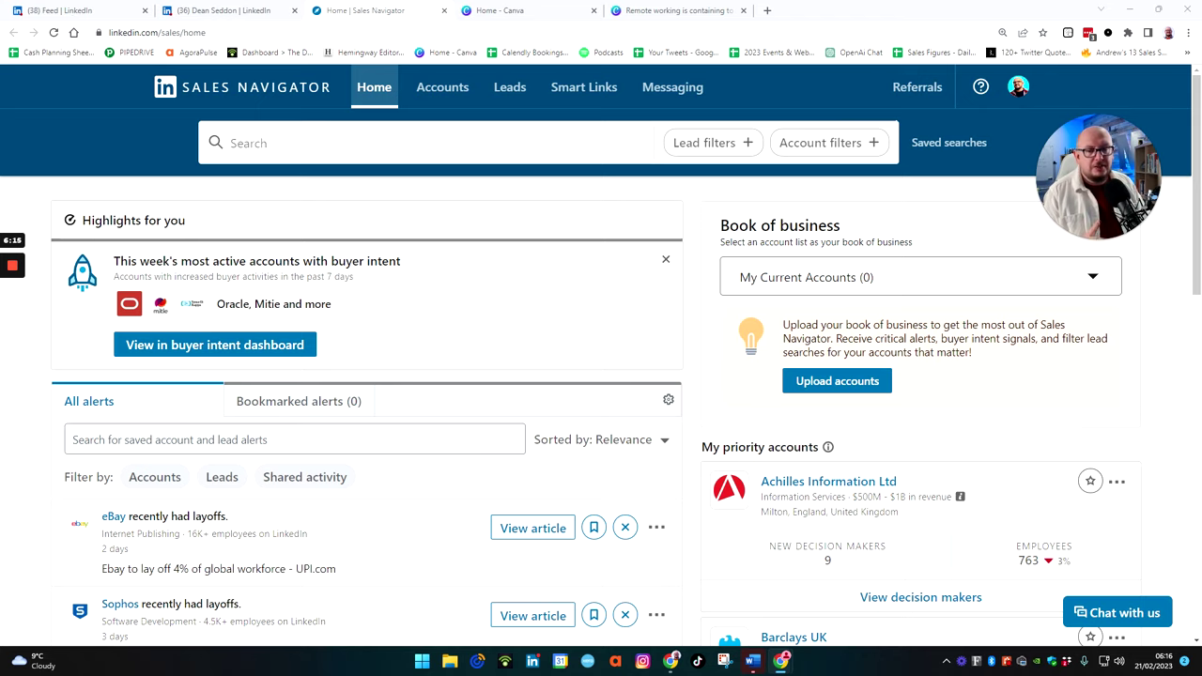
- Open the Recommended Leads list from Lead lists and review its new 2/19/2023 leads
{"action": "left_click", "coordinate": [511, 89]}
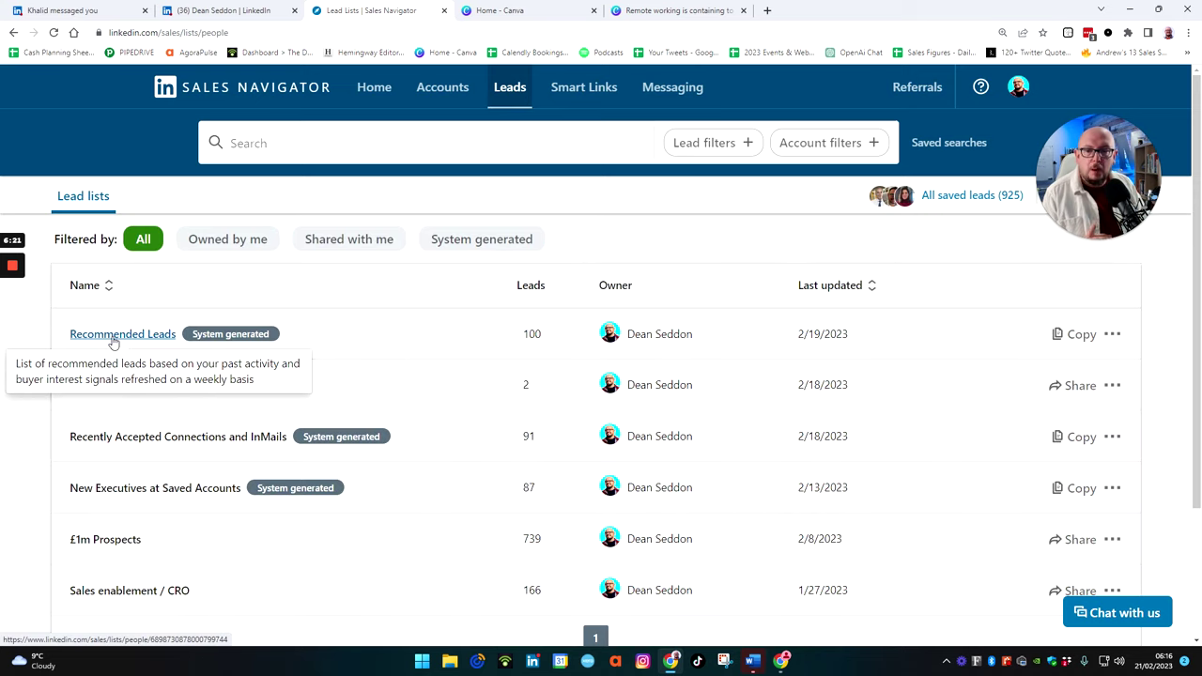
{"action": "left_click", "coordinate": [113, 336]}
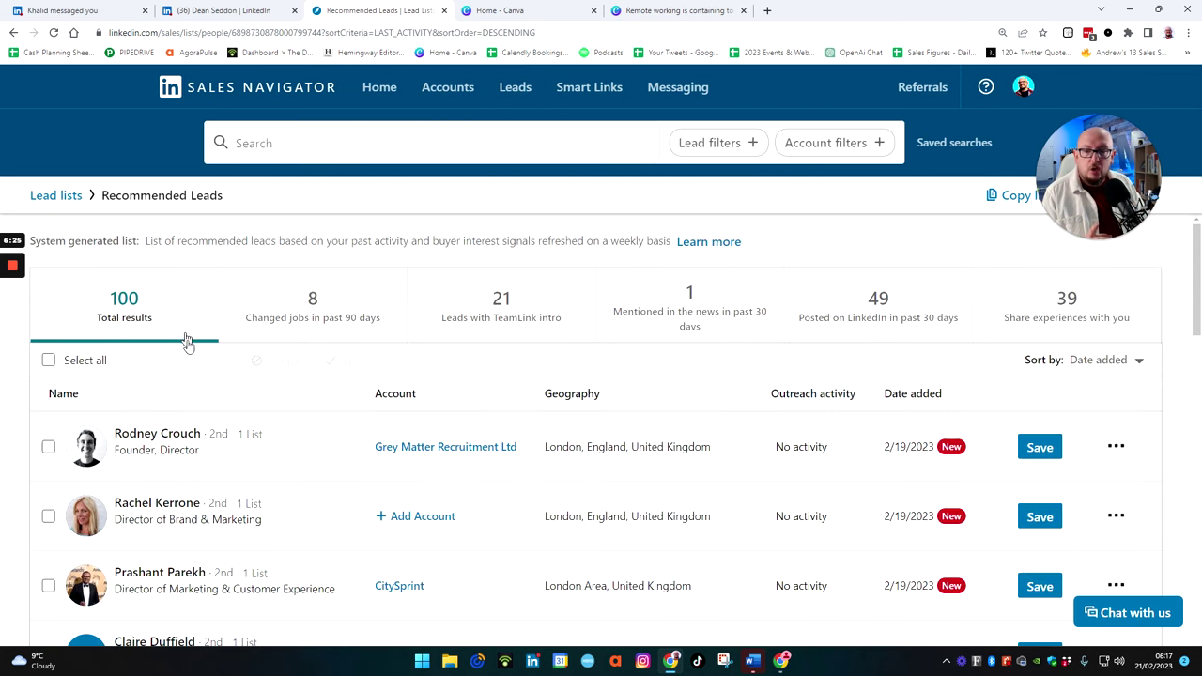
{"action": "scroll", "coordinate": [225, 406], "scroll_direction": "down", "scroll_amount": 1}
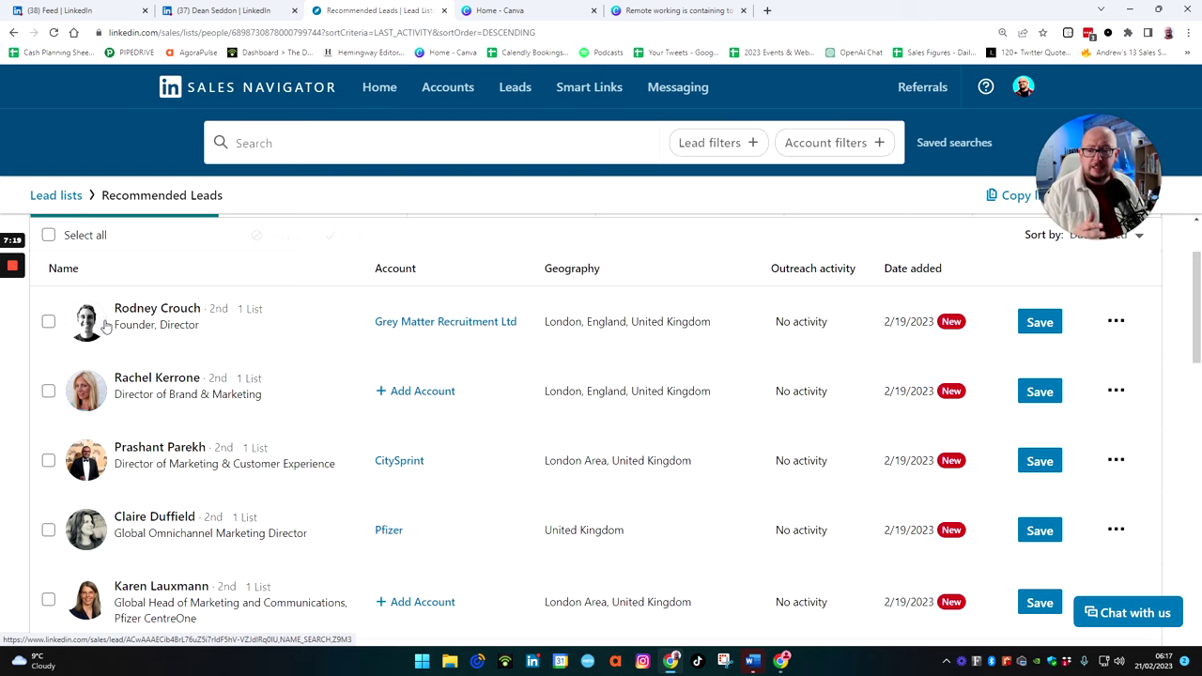
- Scroll through the Recommended Leads and back up, then return to the Lead lists overview
{"action": "scroll", "coordinate": [106, 325], "scroll_direction": "down", "scroll_amount": 5}
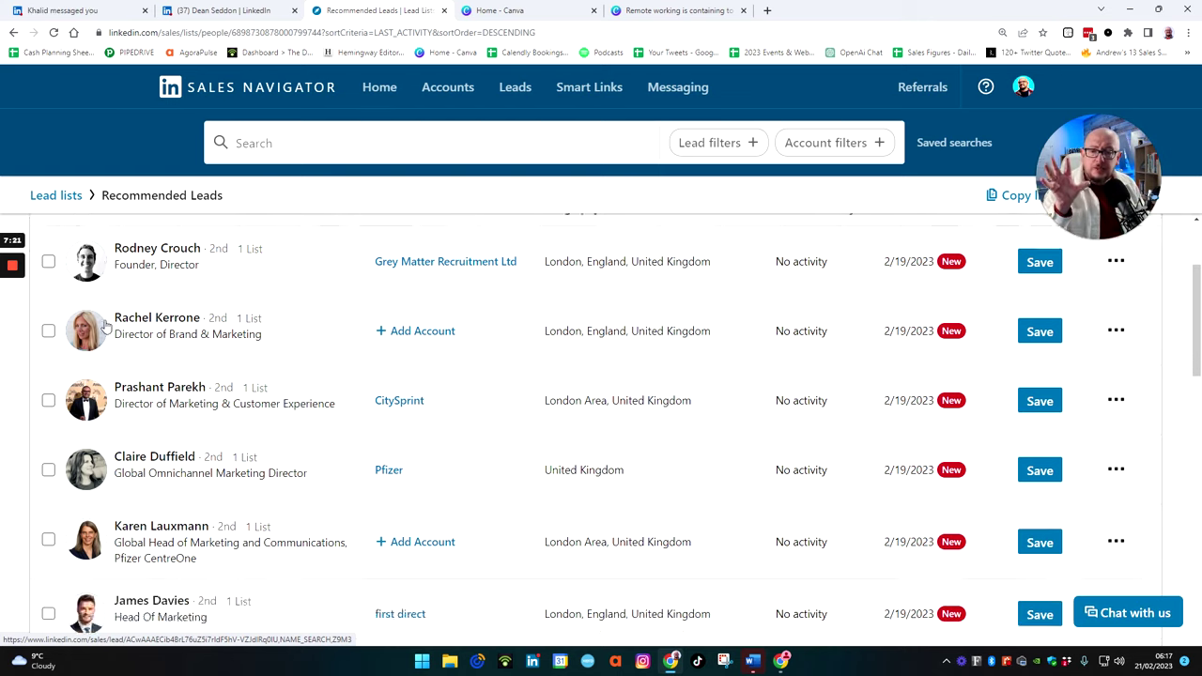
{"action": "scroll", "coordinate": [106, 324], "scroll_direction": "down", "scroll_amount": 7}
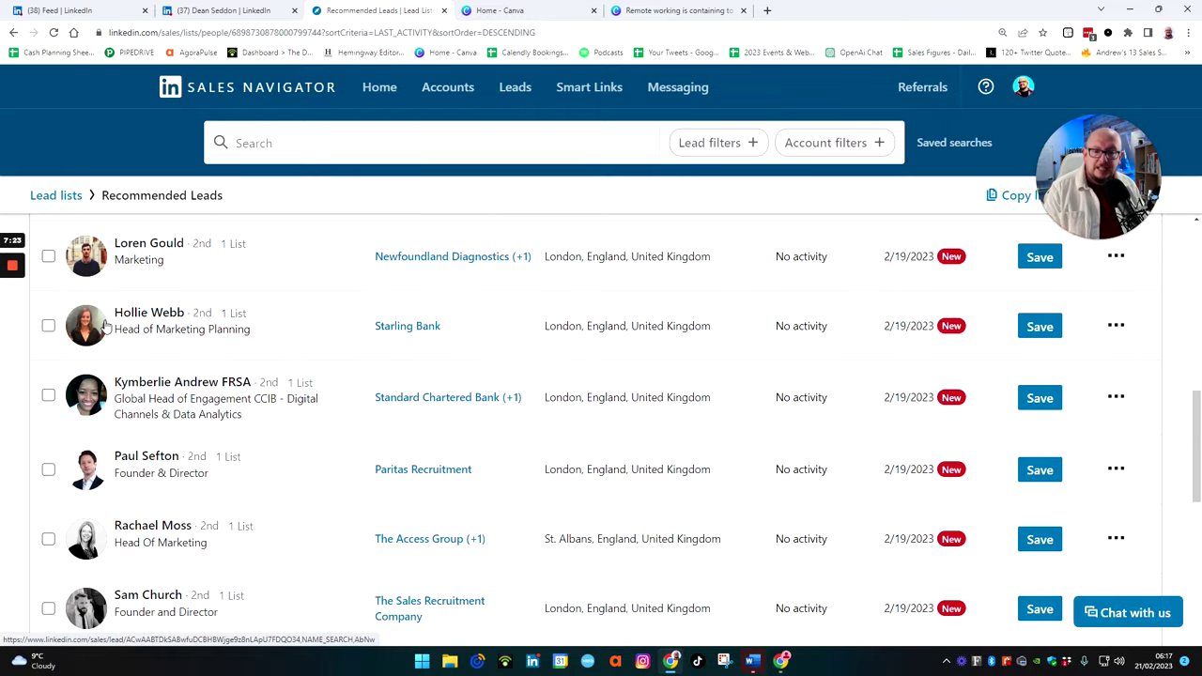
{"action": "scroll", "coordinate": [106, 325], "scroll_direction": "down", "scroll_amount": 1}
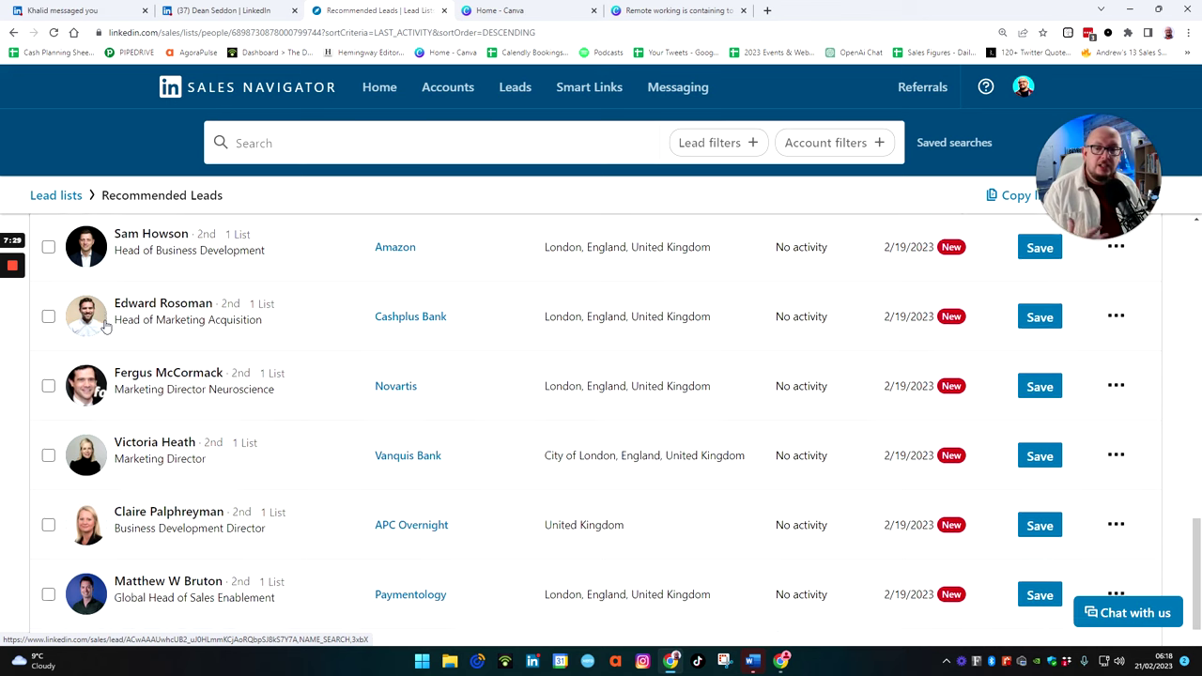
{"action": "scroll", "coordinate": [106, 325], "scroll_direction": "down", "scroll_amount": 5}
{"action": "scroll", "coordinate": [106, 325], "scroll_direction": "up", "scroll_amount": 15}
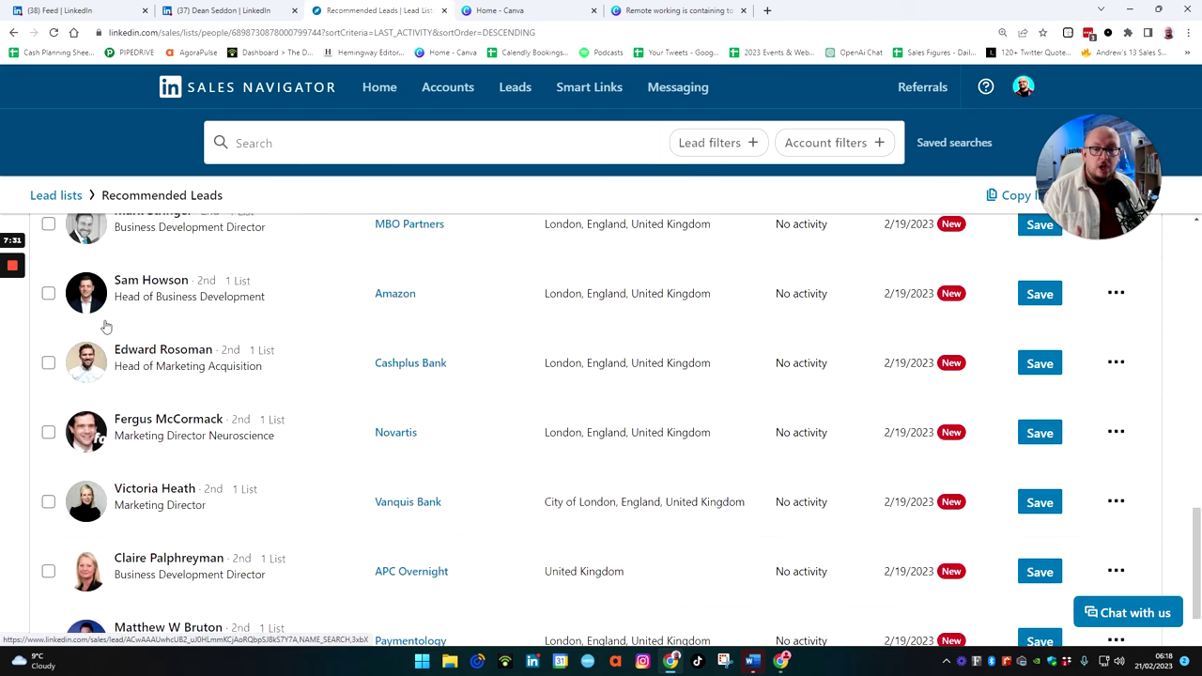
{"action": "scroll", "coordinate": [106, 325], "scroll_direction": "up", "scroll_amount": 7}
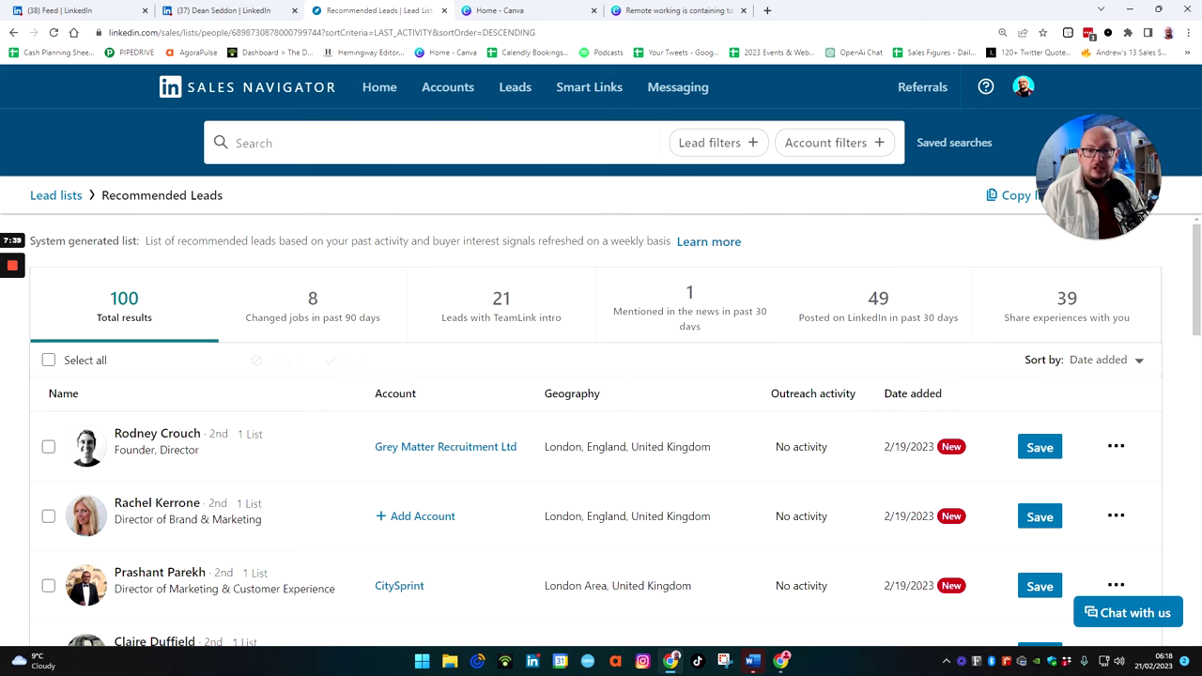
{"action": "left_click", "coordinate": [518, 94]}
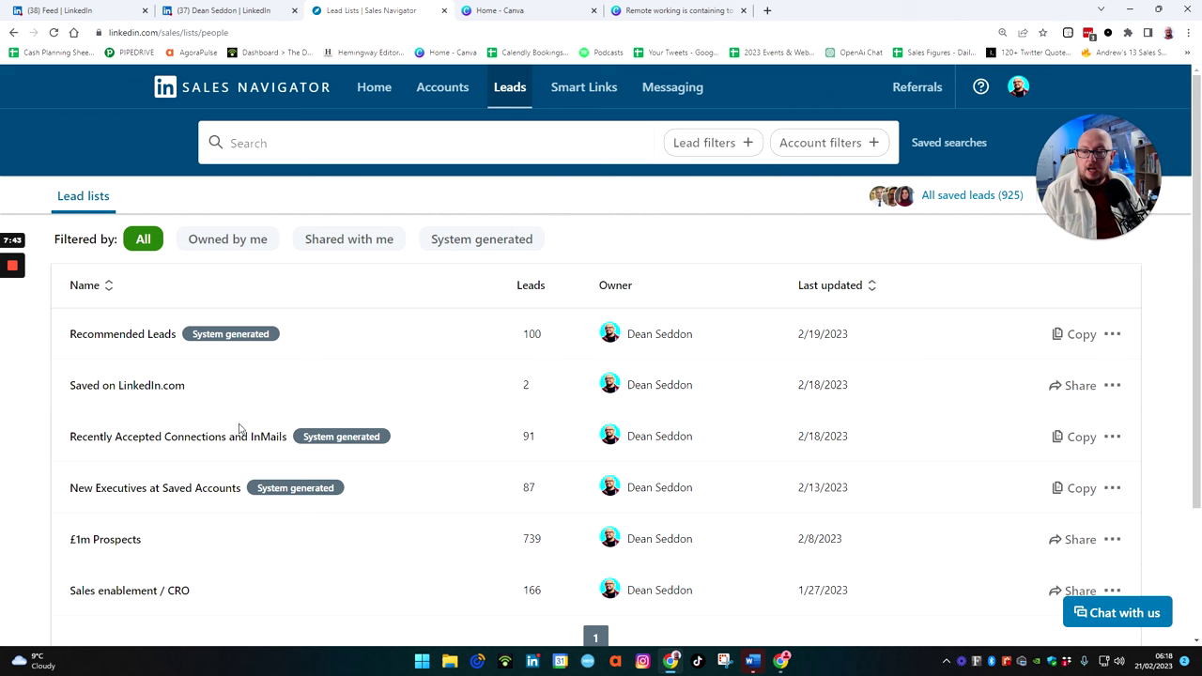
- Open New Executives at Saved Accounts and scroll through its 87 leads and back to the top
{"action": "mouse_move", "coordinate": [188, 436]}
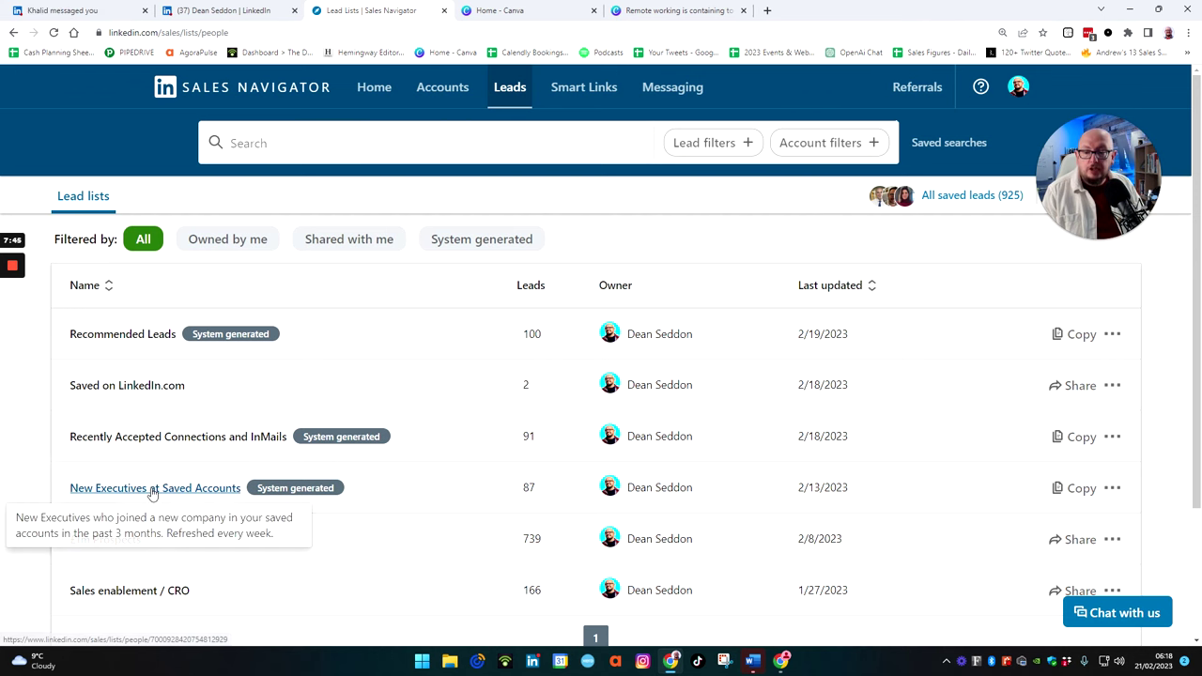
{"action": "left_click", "coordinate": [153, 488]}
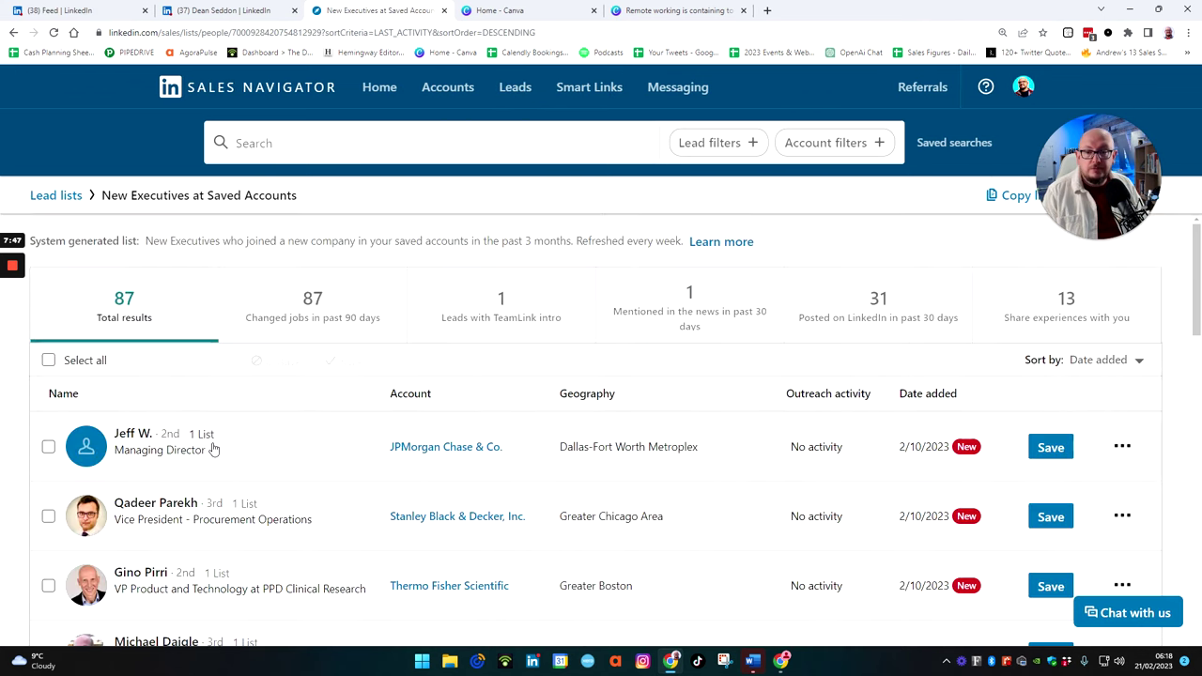
{"action": "scroll", "coordinate": [209, 461], "scroll_direction": "down", "scroll_amount": 3}
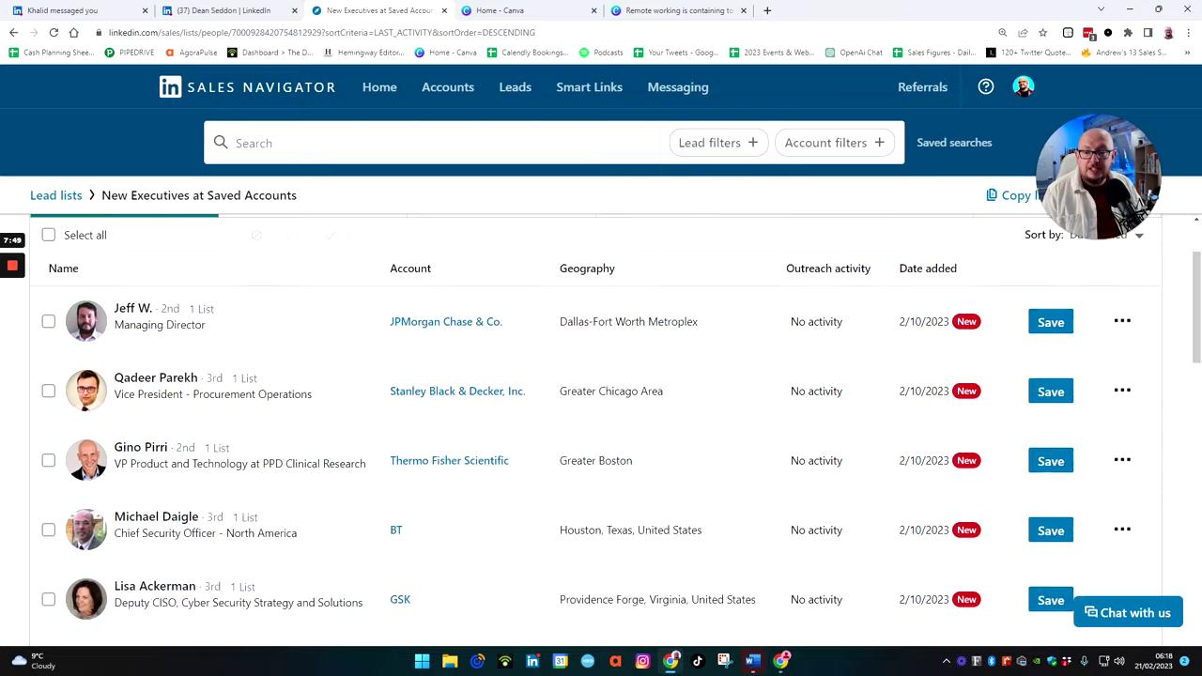
{"action": "scroll", "coordinate": [208, 460], "scroll_direction": "down", "scroll_amount": 8}
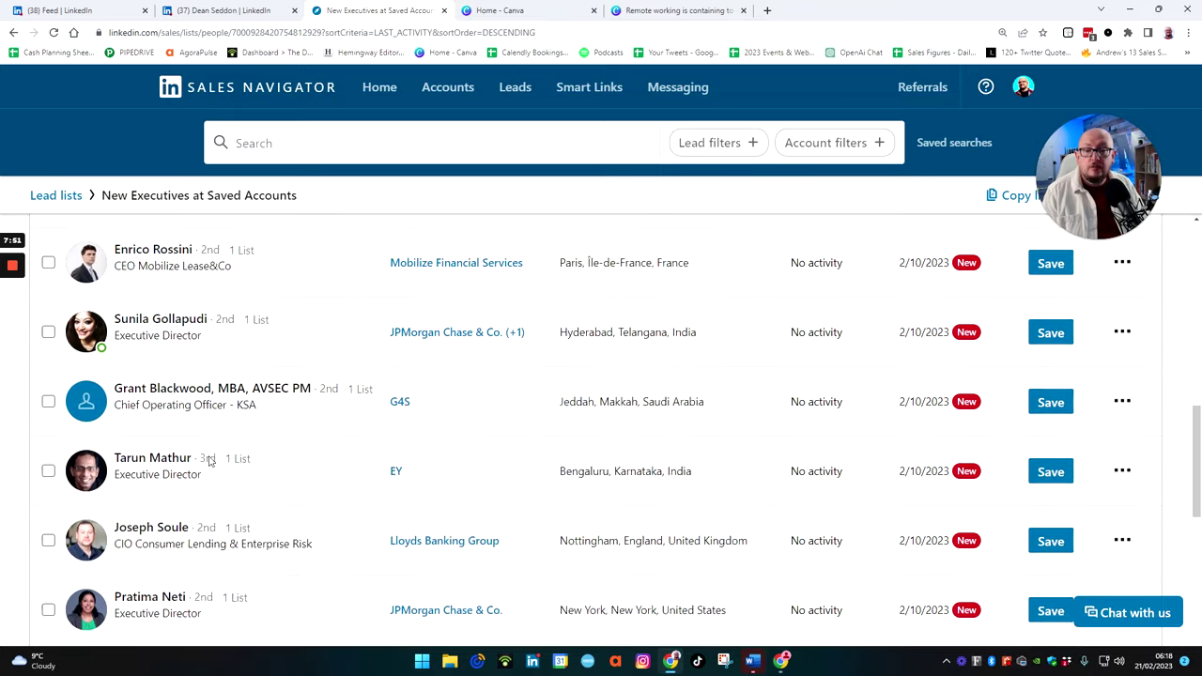
{"action": "scroll", "coordinate": [209, 460], "scroll_direction": "down", "scroll_amount": 3}
{"action": "scroll", "coordinate": [208, 460], "scroll_direction": "up", "scroll_amount": 9}
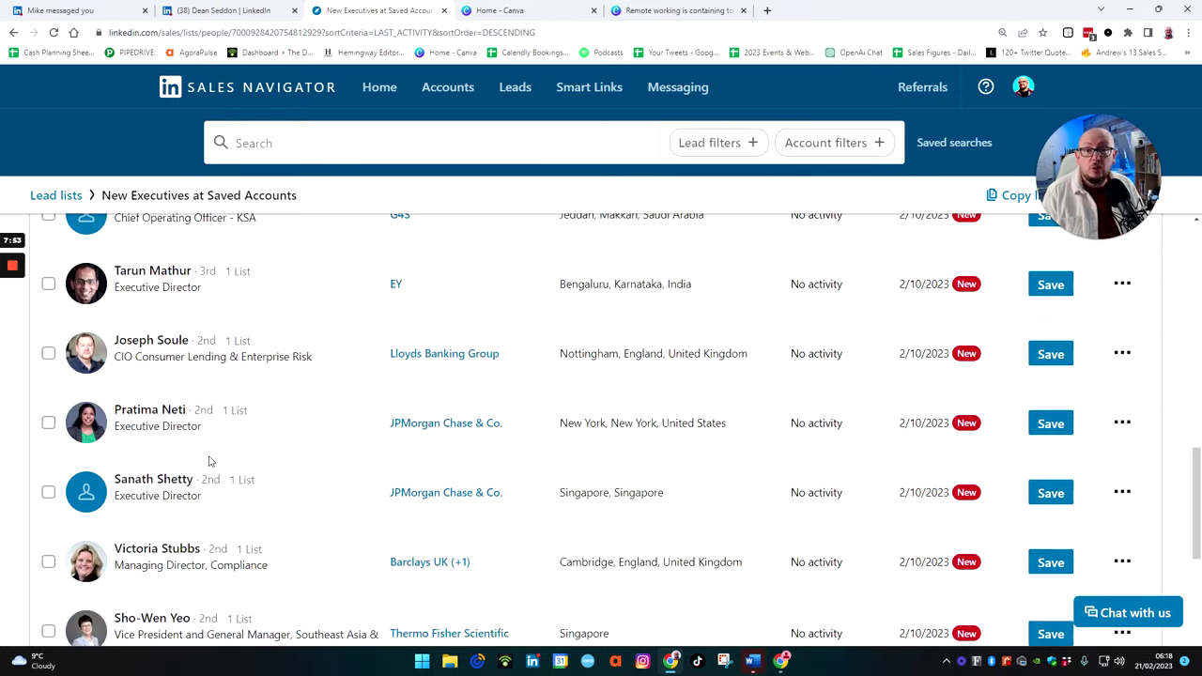
{"action": "scroll", "coordinate": [209, 460], "scroll_direction": "up", "scroll_amount": 6}
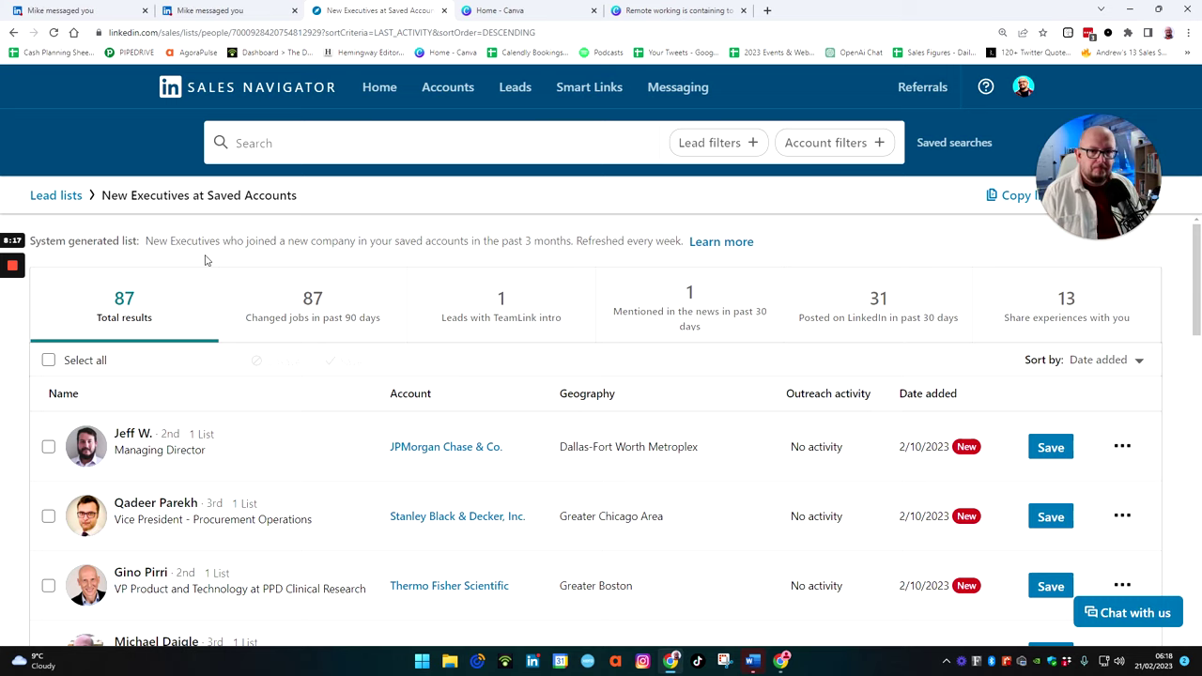
- Open the Accounts buyer intent dashboard and scroll through the High and Moderate intent accounts
{"action": "left_click", "coordinate": [445, 104]}
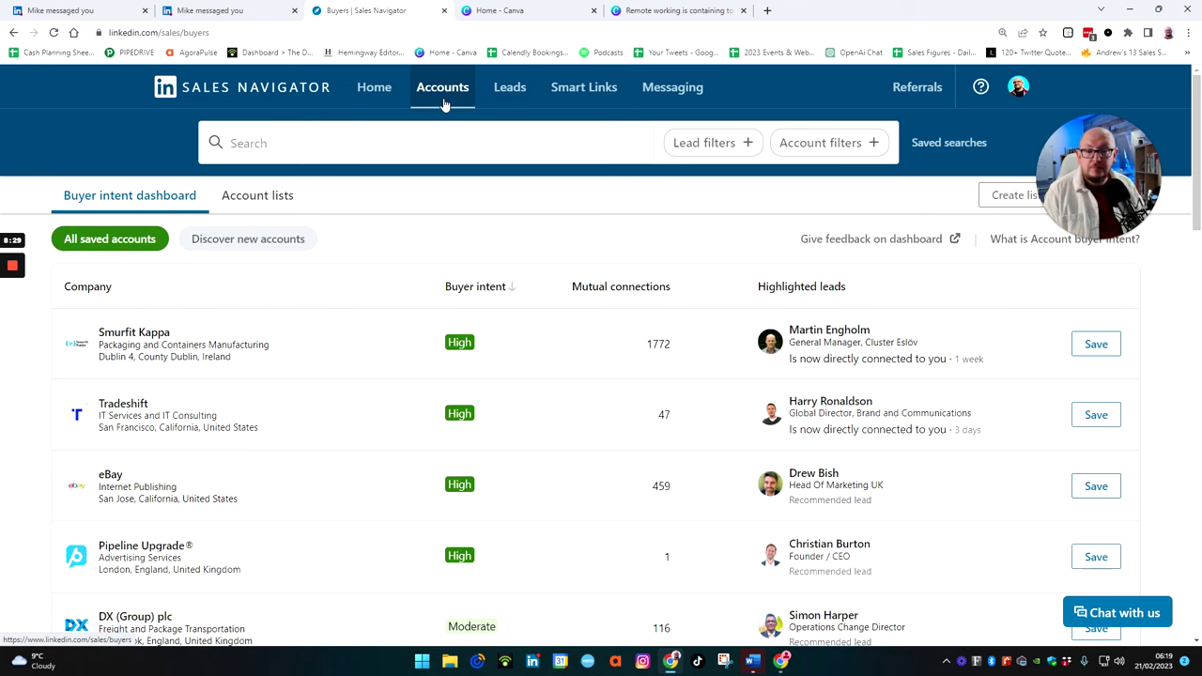
{"action": "scroll", "coordinate": [341, 351], "scroll_direction": "down", "scroll_amount": 2}
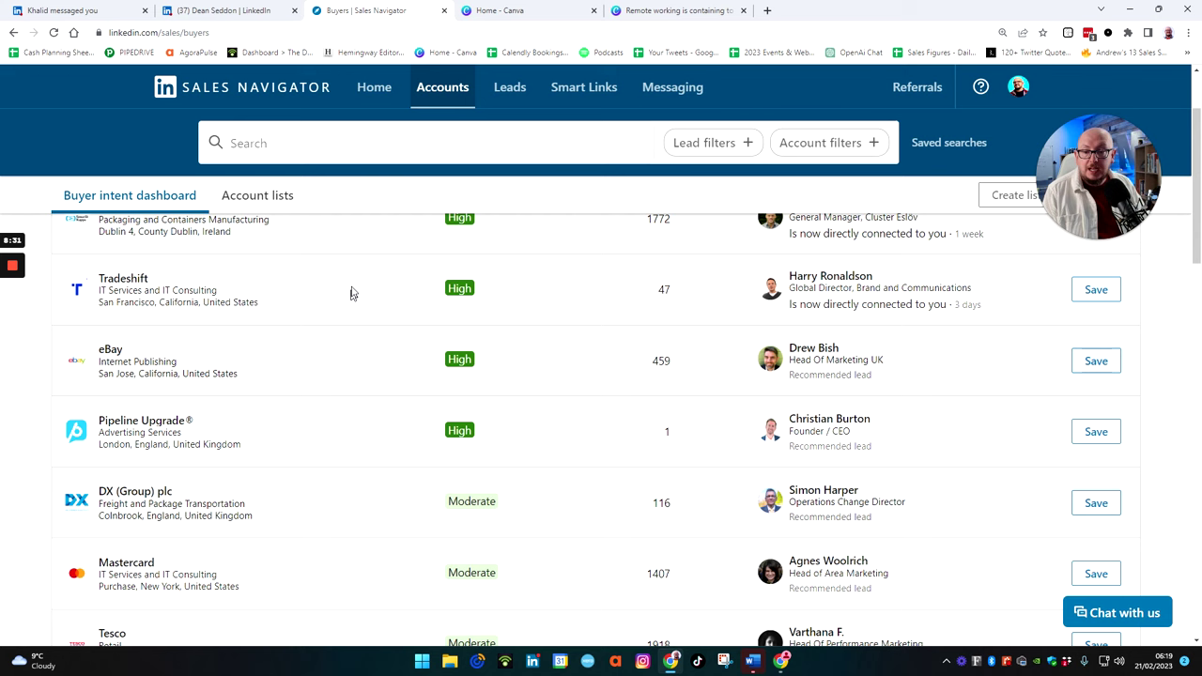
{"action": "scroll", "coordinate": [373, 345], "scroll_direction": "down", "scroll_amount": 4}
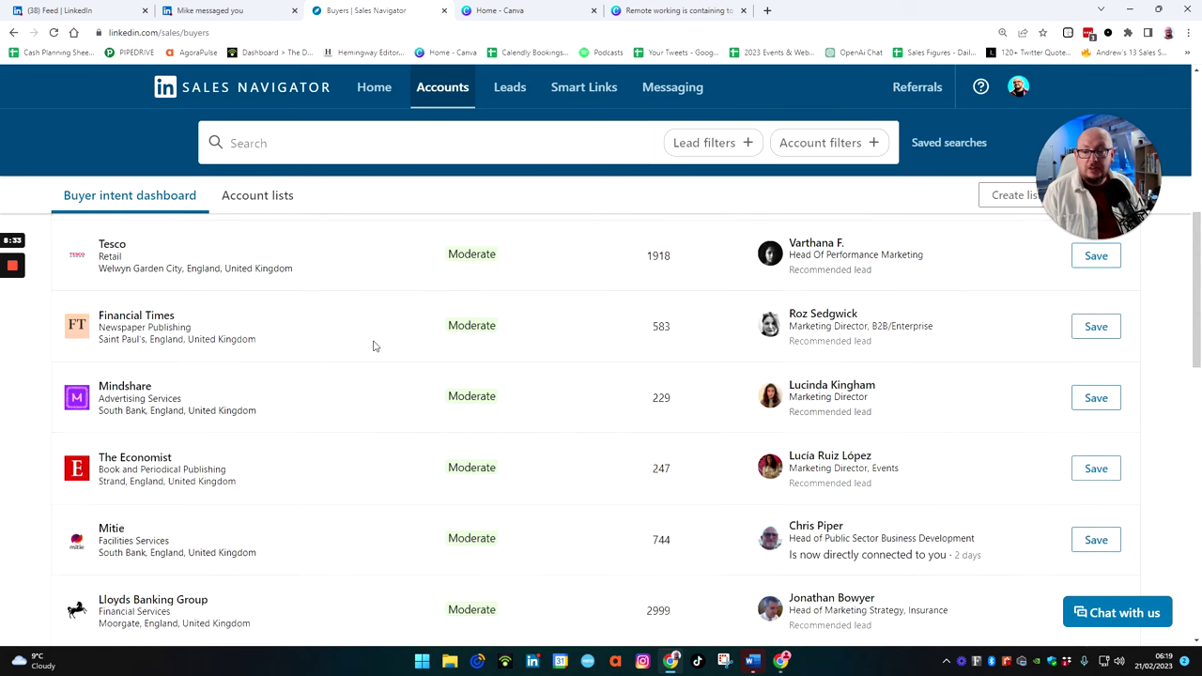
{"action": "scroll", "coordinate": [373, 346], "scroll_direction": "down", "scroll_amount": 6}
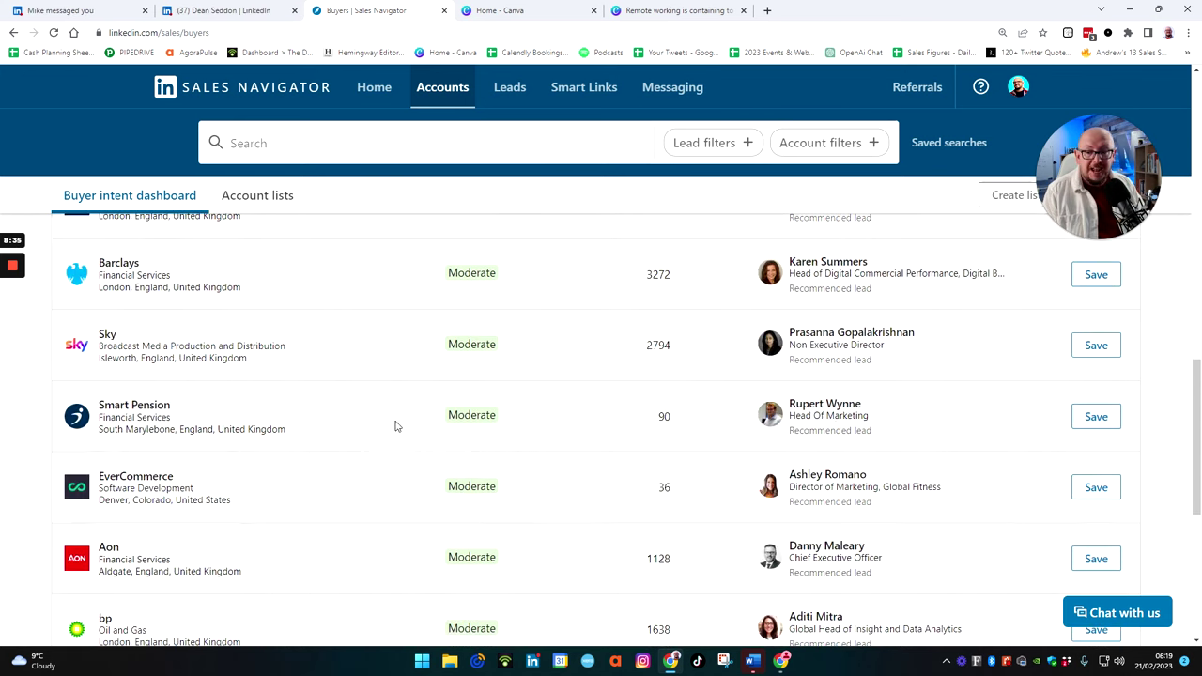
{"action": "scroll", "coordinate": [415, 450], "scroll_direction": "down", "scroll_amount": 2}
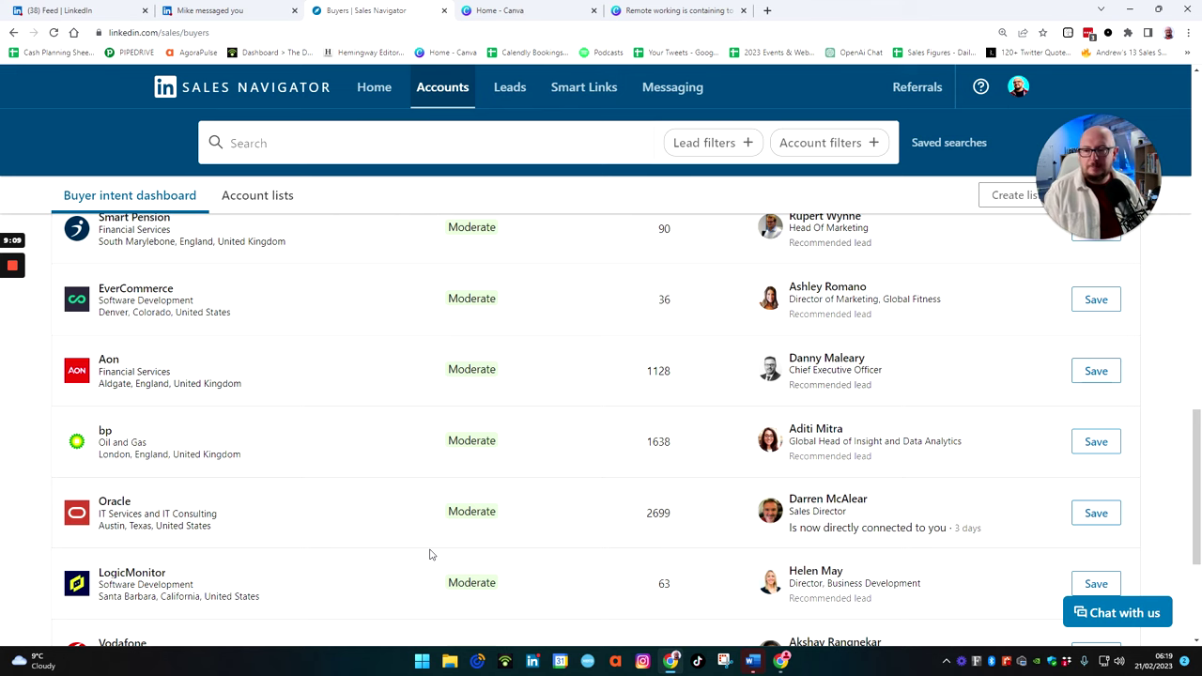
{"action": "scroll", "coordinate": [390, 543], "scroll_direction": "down", "scroll_amount": 1}
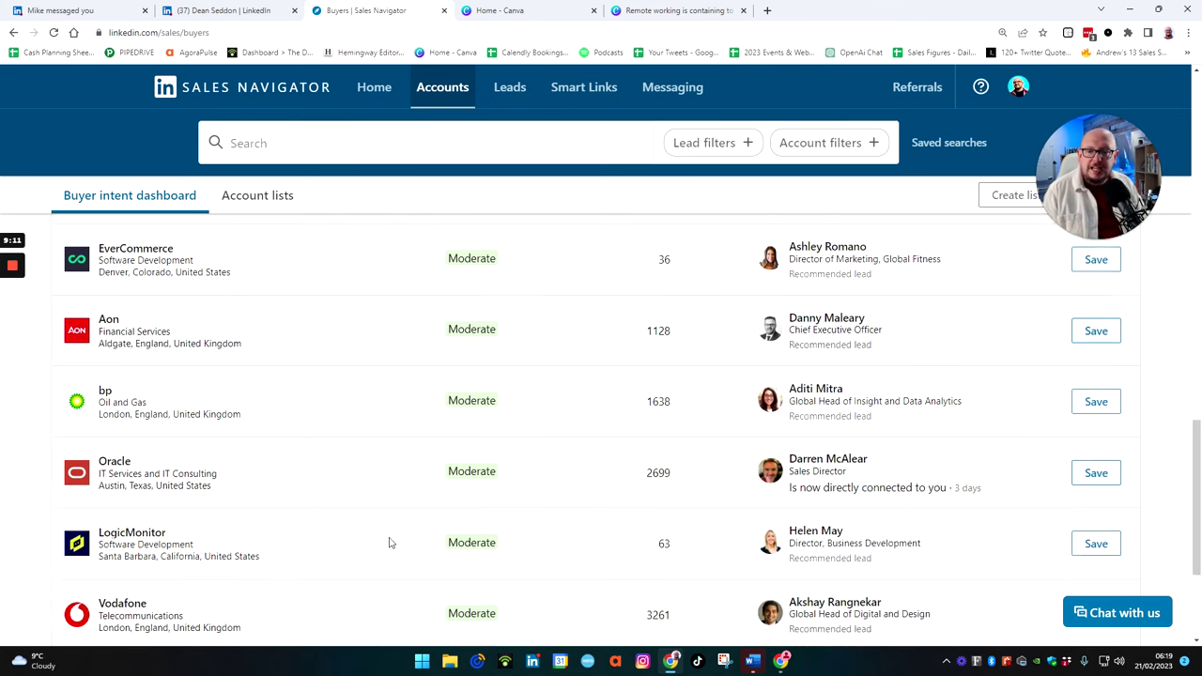
{"action": "scroll", "coordinate": [274, 445], "scroll_direction": "up", "scroll_amount": 8}
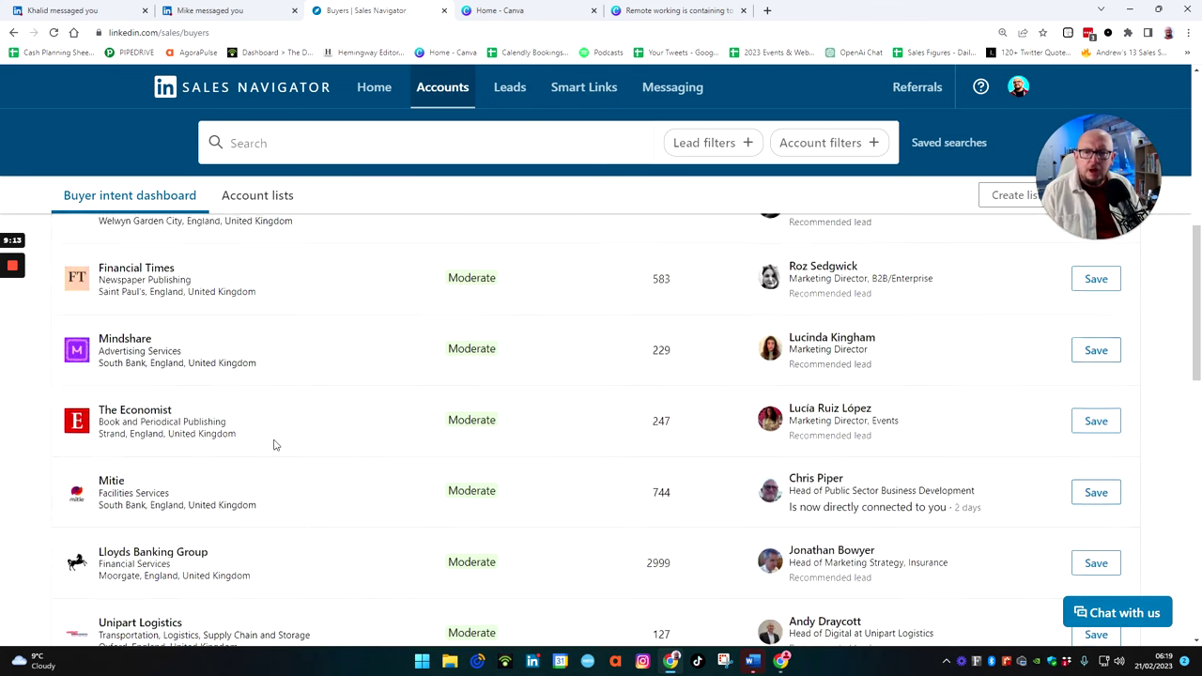
{"action": "scroll", "coordinate": [267, 432], "scroll_direction": "up", "scroll_amount": 6}
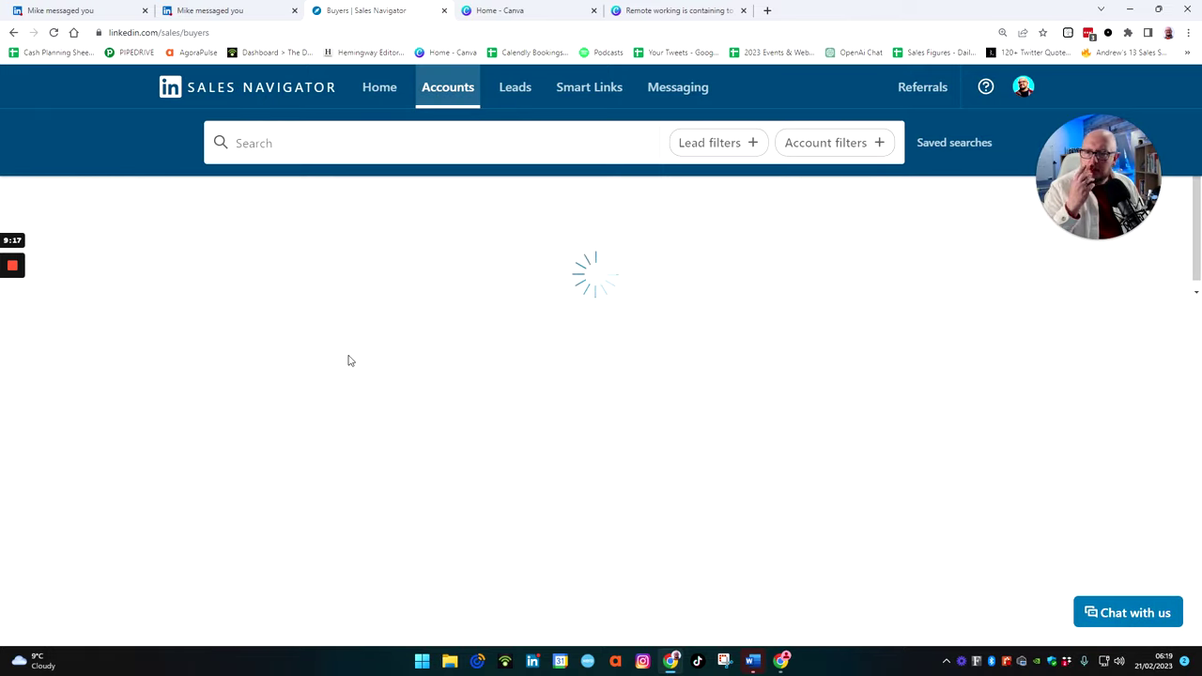
- Scroll eBay's account page to its Intent section, reviewing the High Buyer Intent Score and buyer activities
{"action": "scroll", "coordinate": [357, 360], "scroll_direction": "down", "scroll_amount": 5}
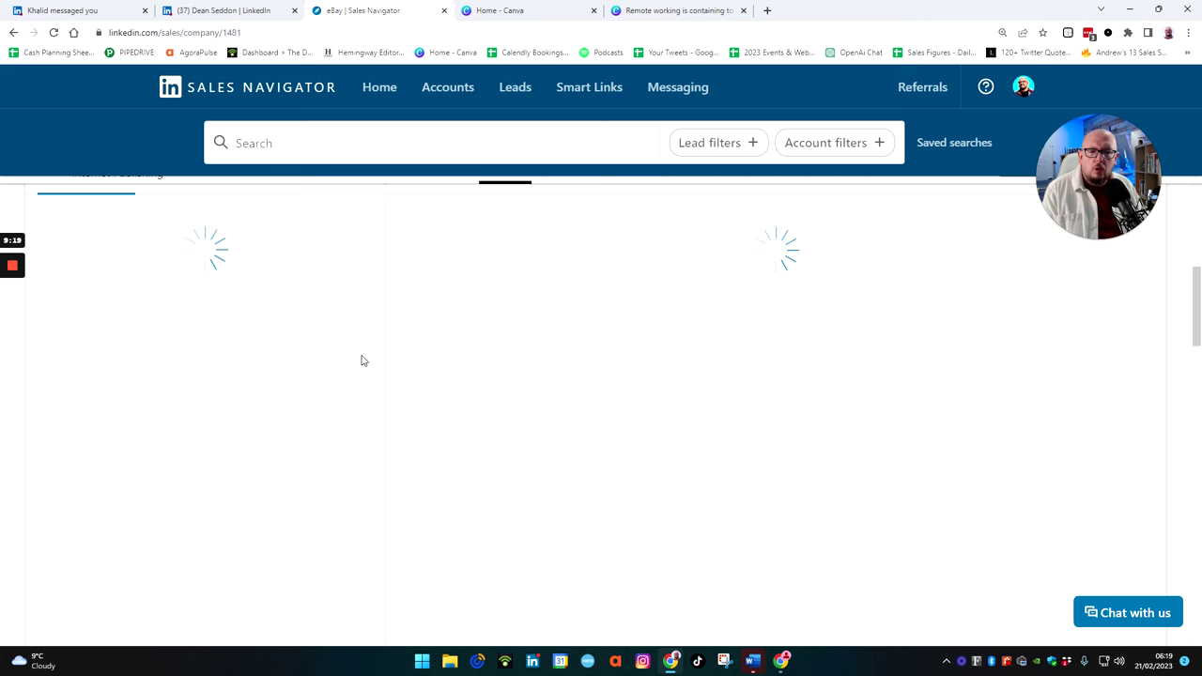
{"action": "scroll", "coordinate": [375, 366], "scroll_direction": "down", "scroll_amount": 4}
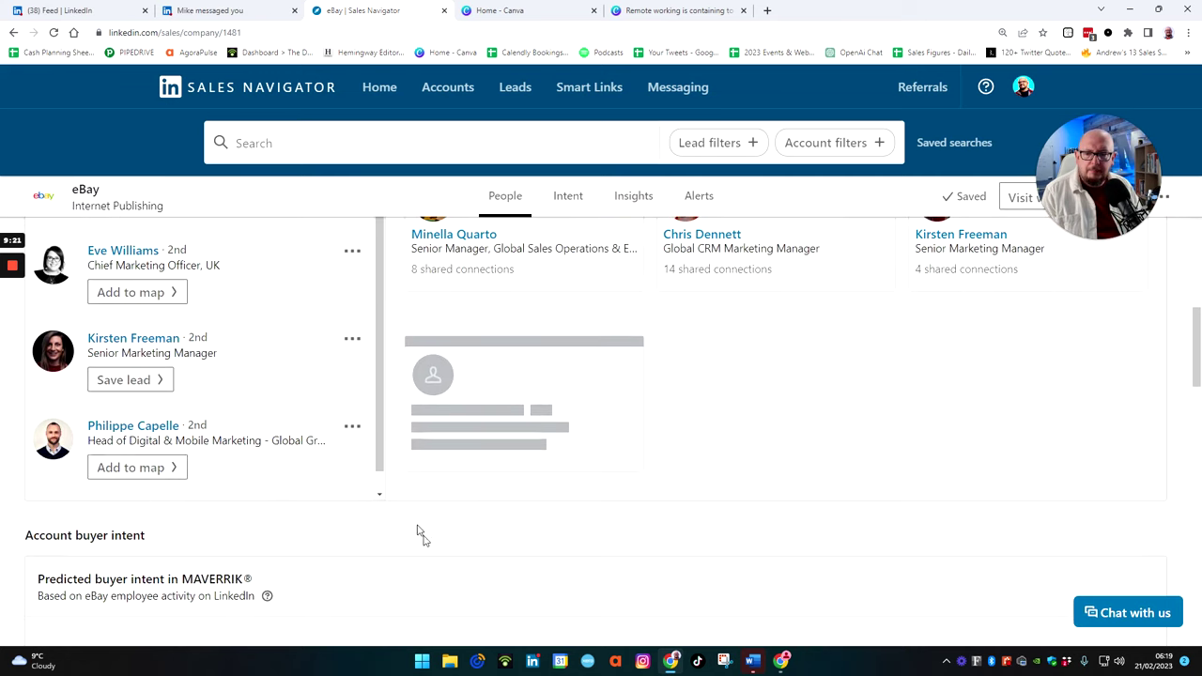
{"action": "scroll", "coordinate": [419, 533], "scroll_direction": "down", "scroll_amount": 4}
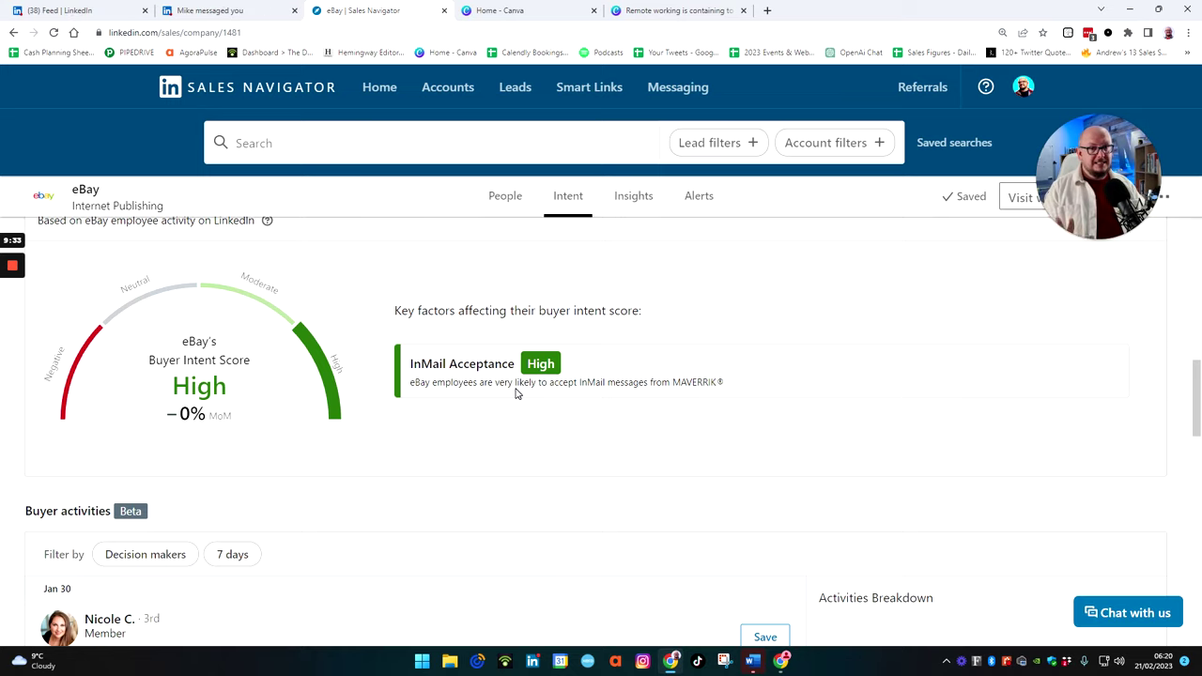
{"action": "scroll", "coordinate": [515, 398], "scroll_direction": "down", "scroll_amount": 3}
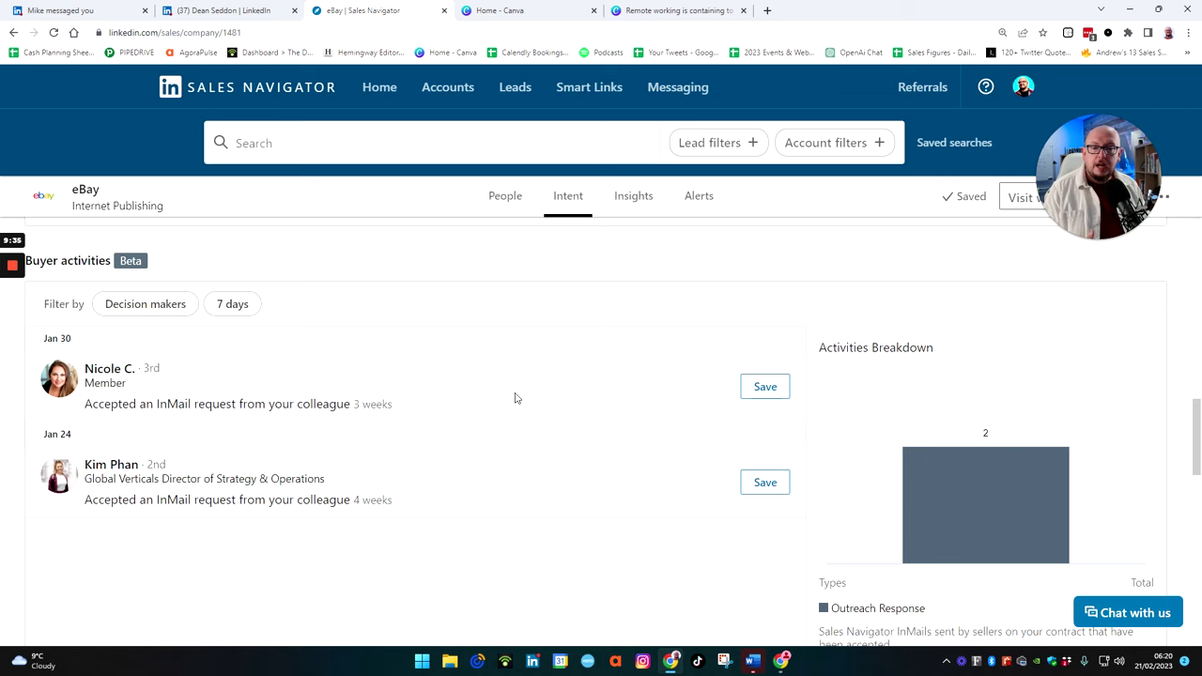
{"action": "scroll", "coordinate": [514, 398], "scroll_direction": "up", "scroll_amount": 2}
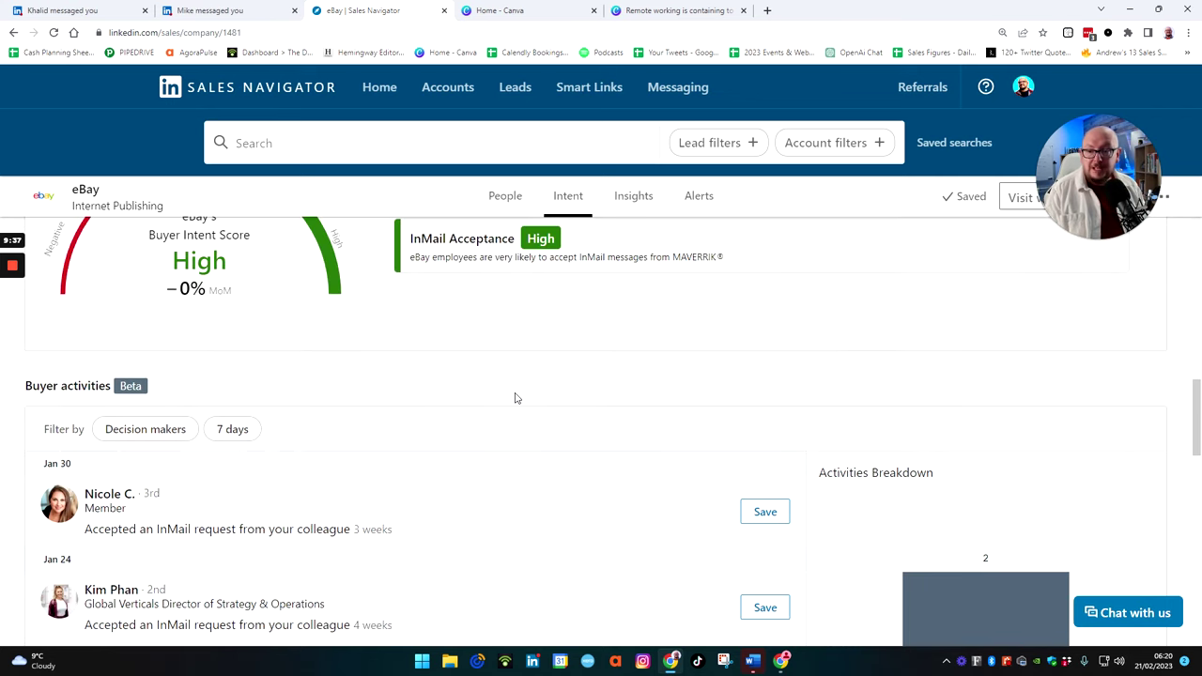
{"action": "scroll", "coordinate": [514, 398], "scroll_direction": "down", "scroll_amount": 1}
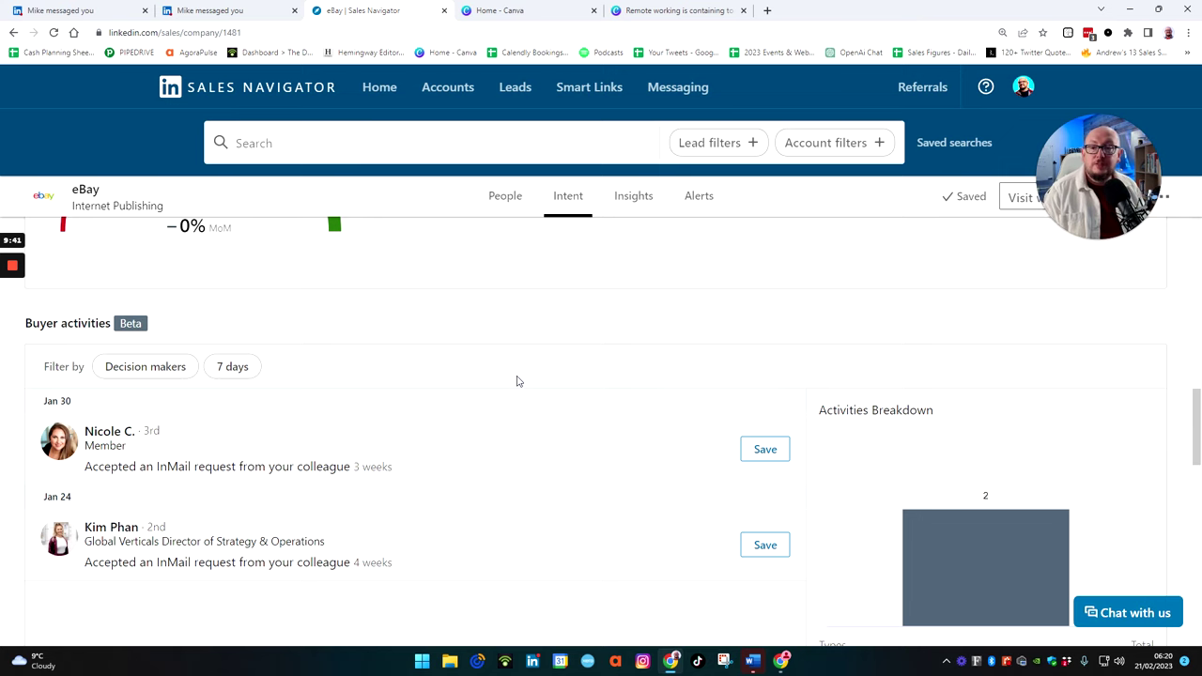
{"action": "scroll", "coordinate": [516, 380], "scroll_direction": "up", "scroll_amount": 10}
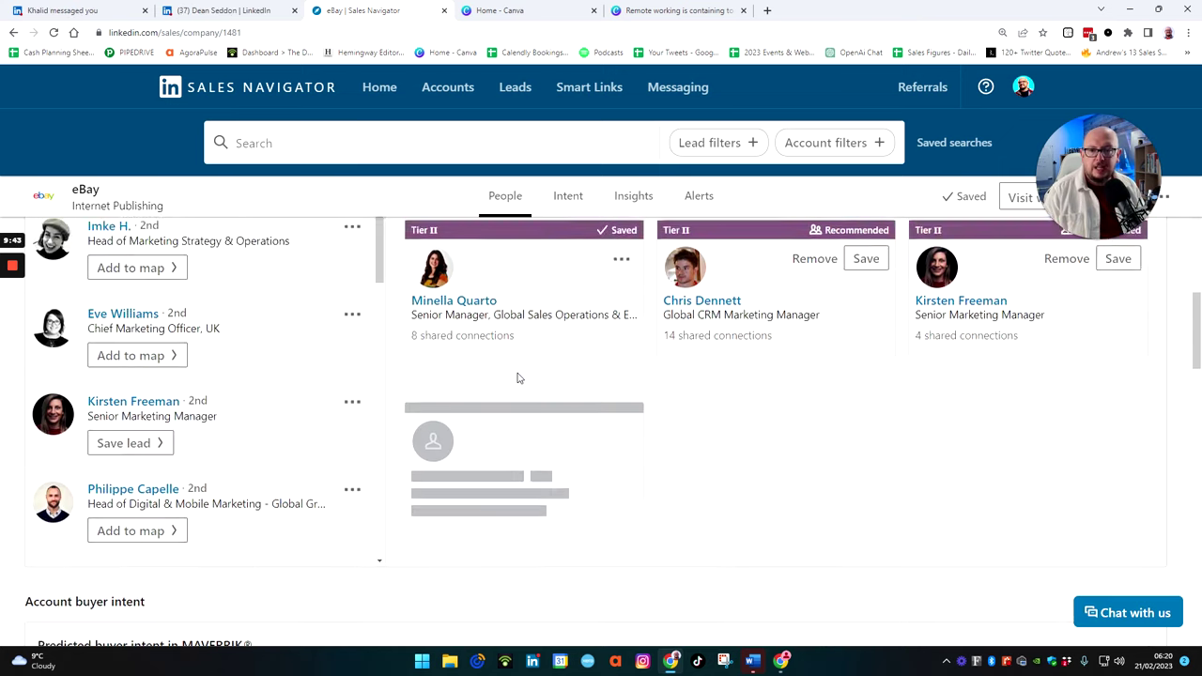
- Scroll back up to the top of eBay's company page
{"action": "scroll", "coordinate": [517, 377], "scroll_direction": "up", "scroll_amount": 11}
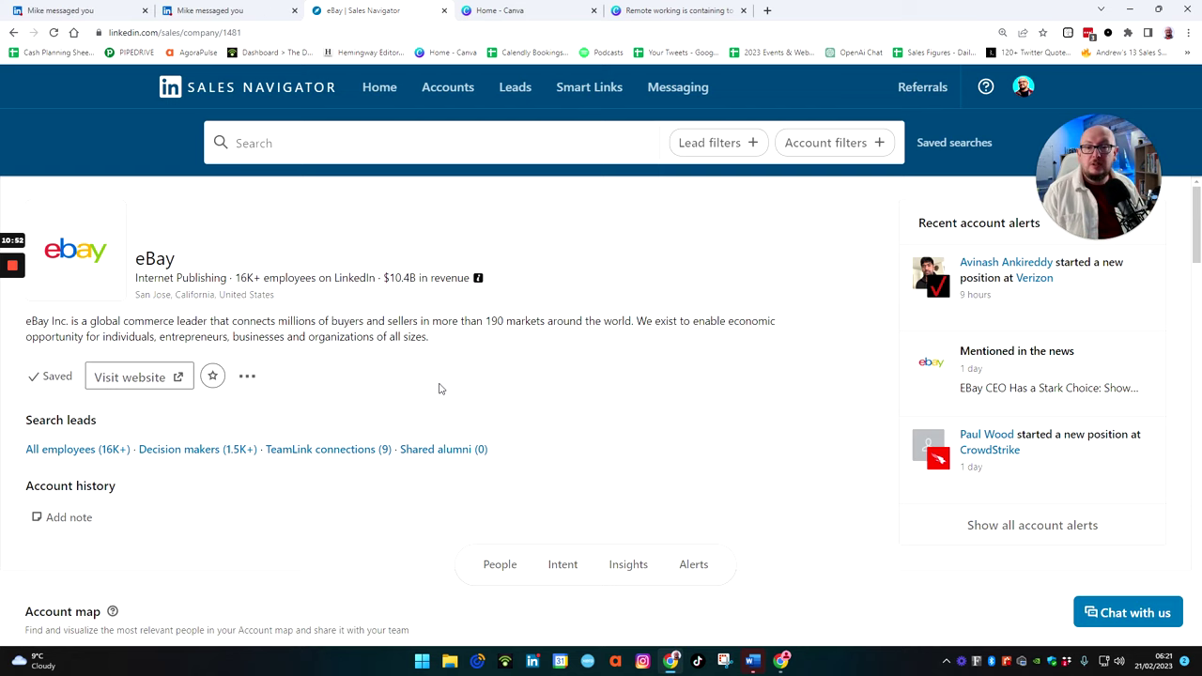
- From Accounts, open the account filters and expand Buyer intent to show 'Moderate or high intent'
{"action": "left_click", "coordinate": [437, 97]}
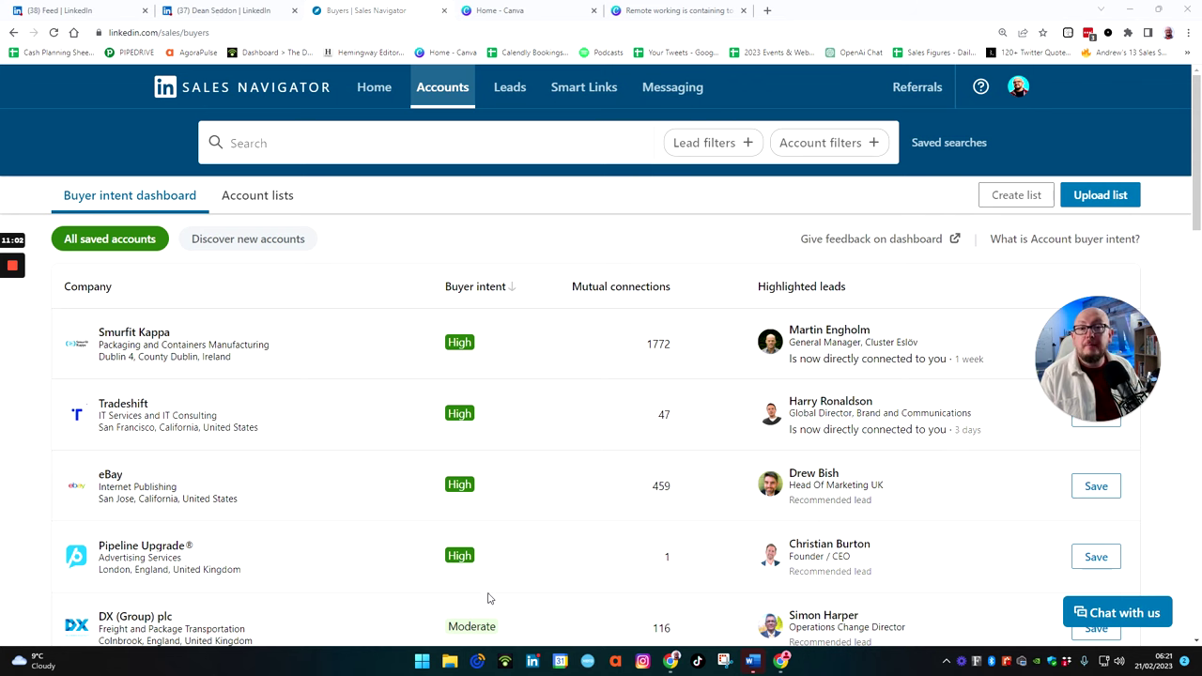
{"action": "left_click", "coordinate": [794, 150]}
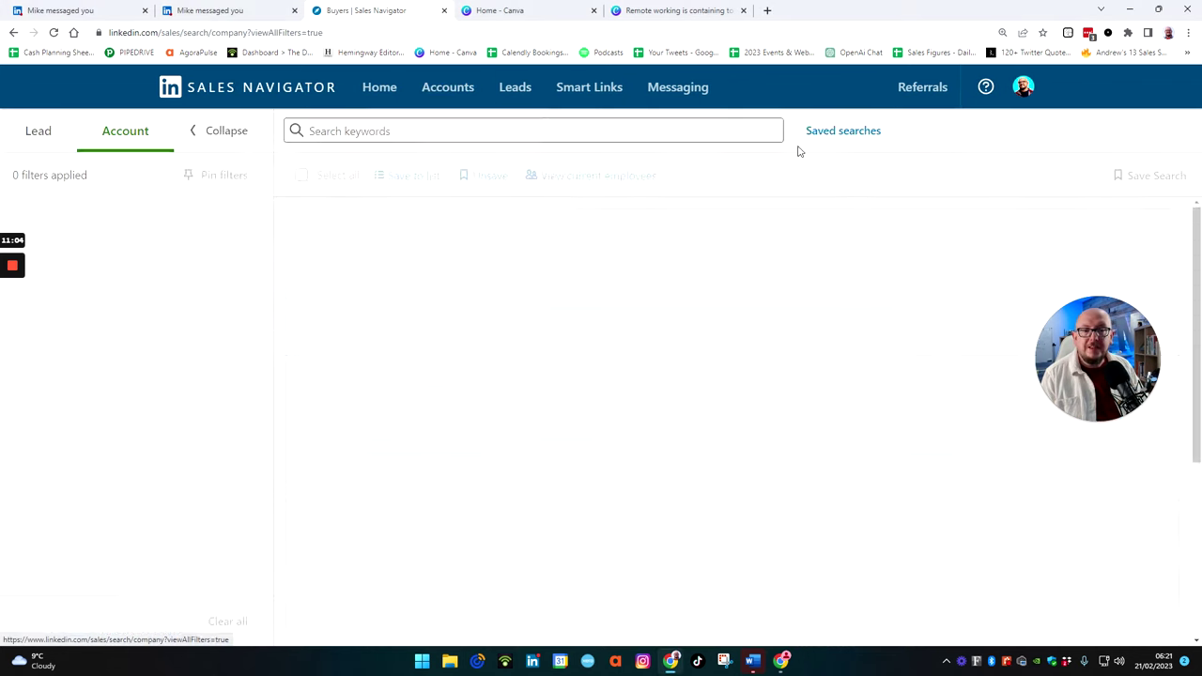
{"action": "left_click", "coordinate": [346, 322]}
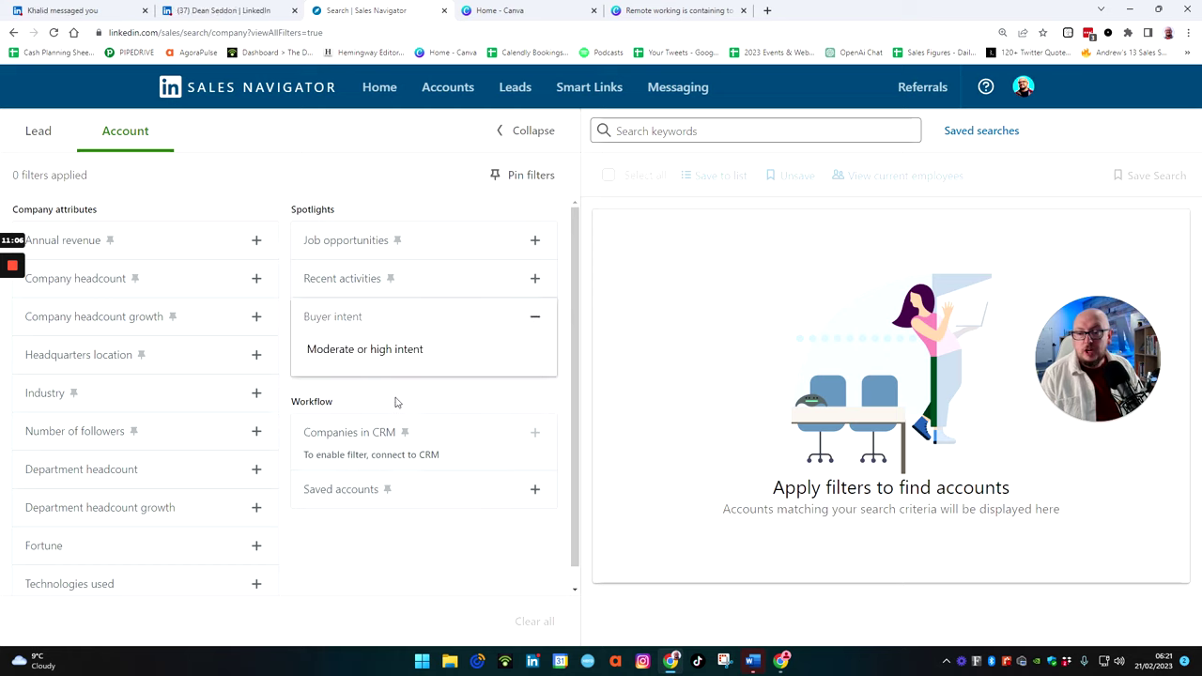